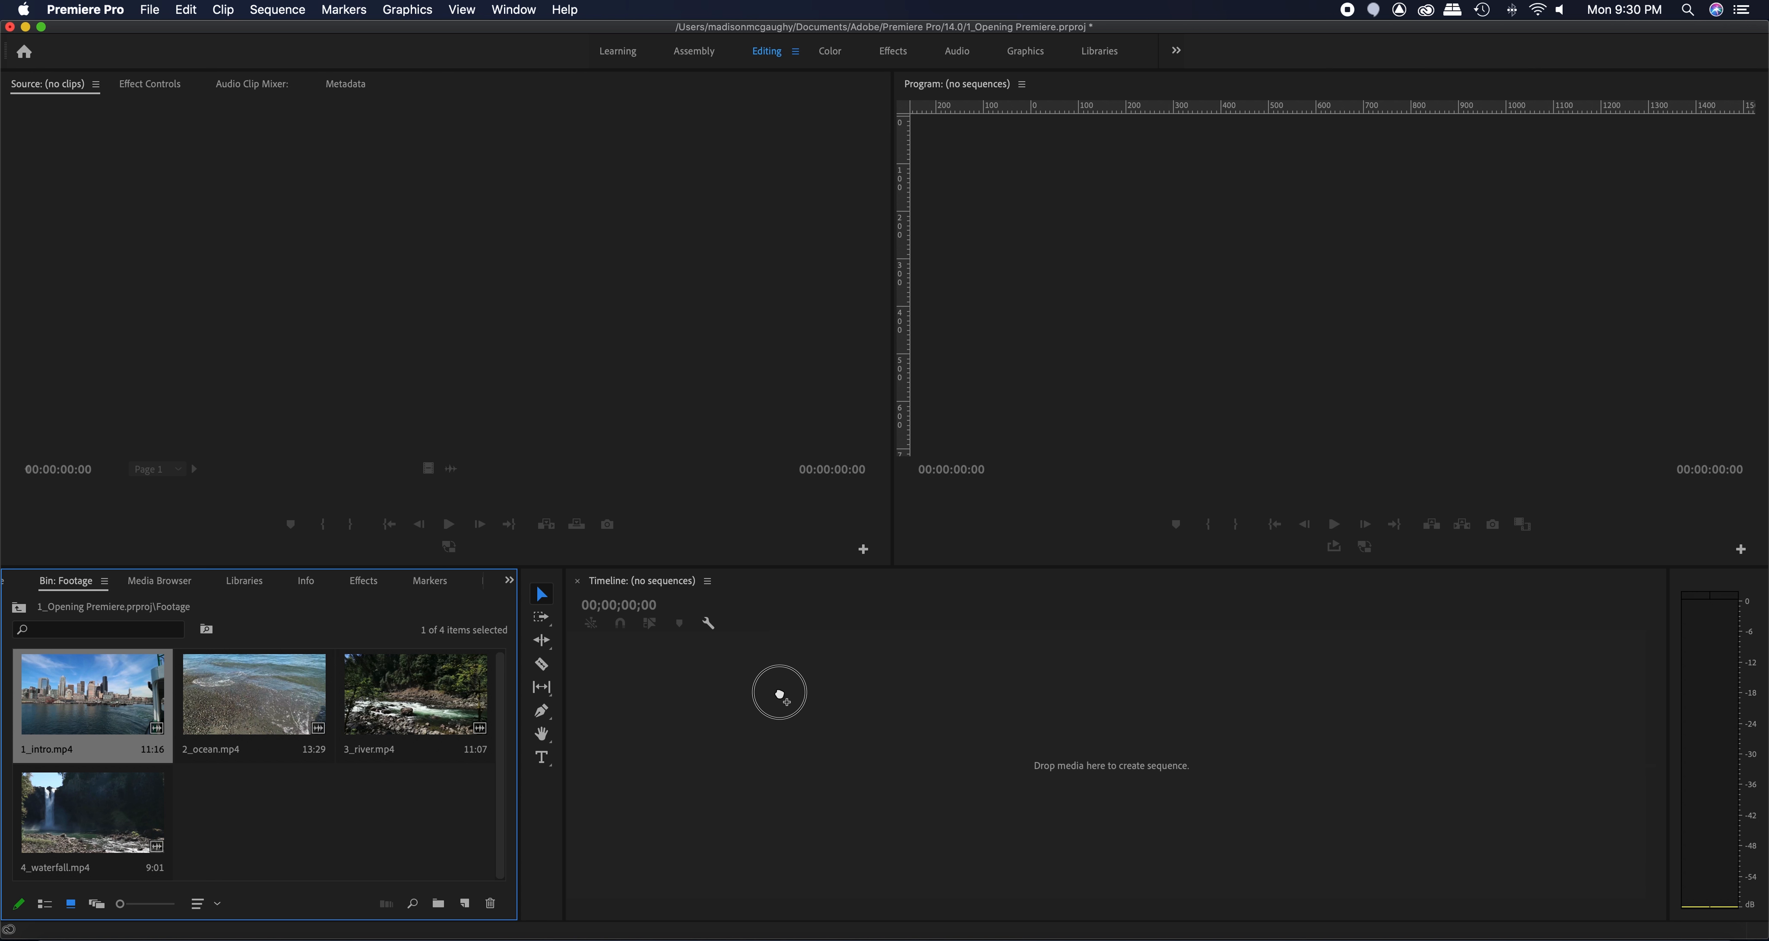
Create a sequence from the 1_intro.mp4 clip by placing it in the empty timeline.
drag(779, 693, 775, 695)
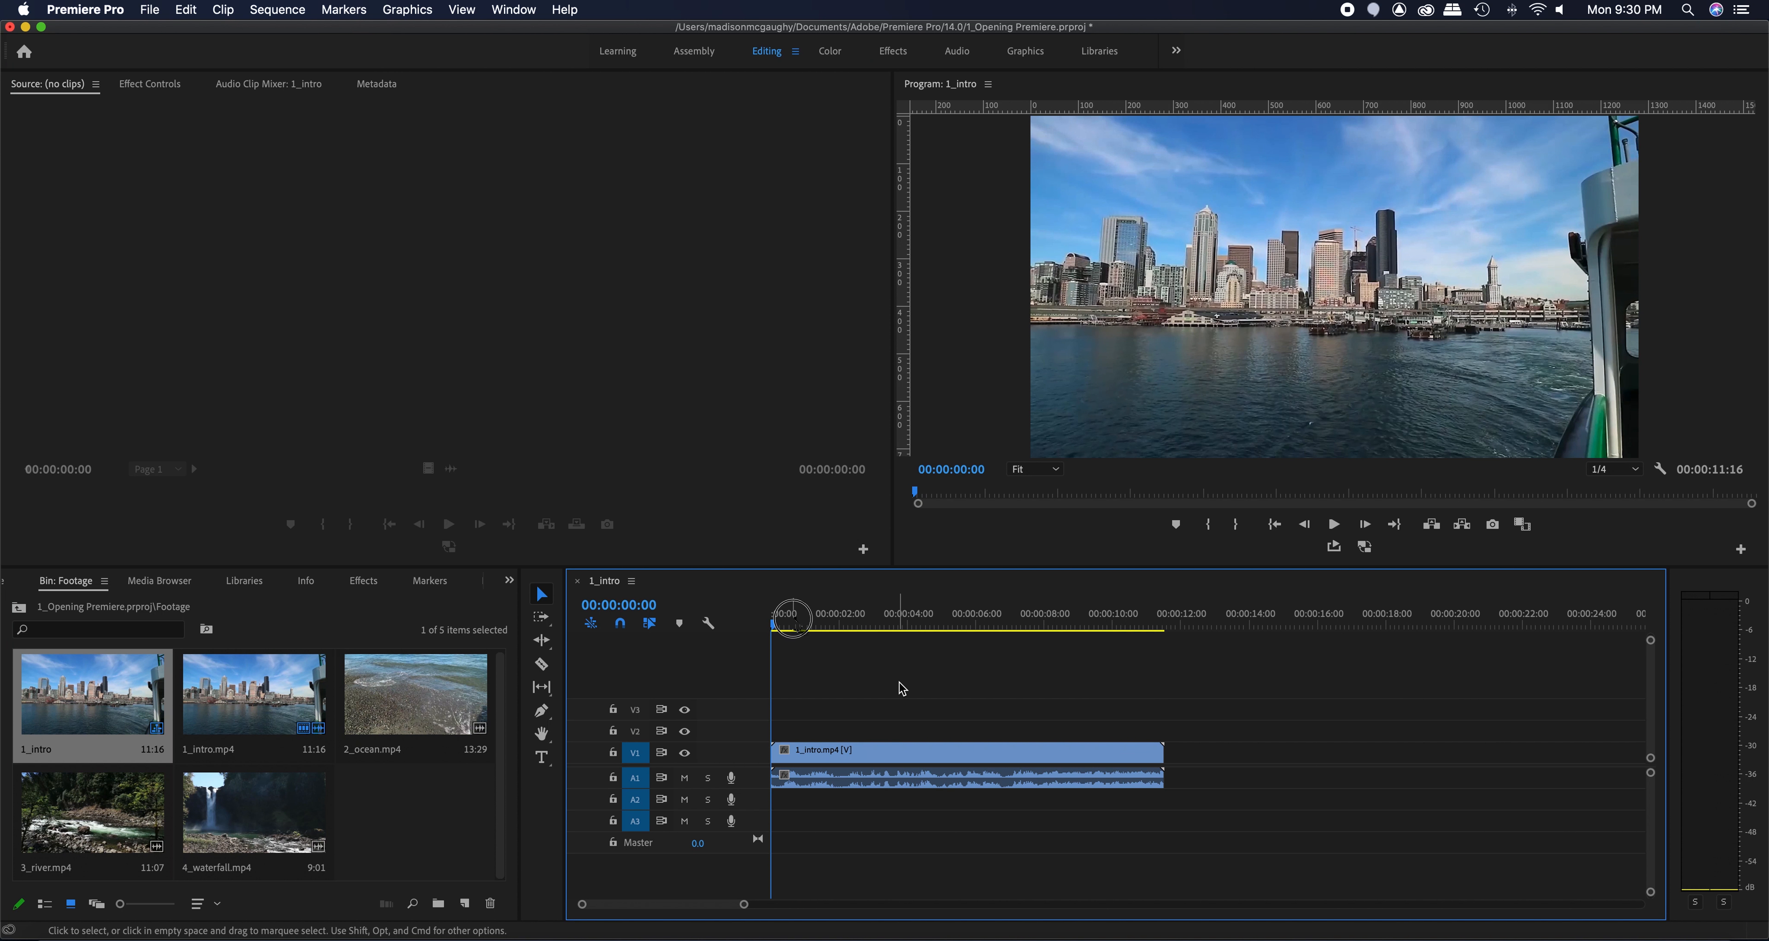
Play parts of the 1_intro sequence, scrub through the clip, and return the playhead to the sequence start.
click(1334, 524)
click(1334, 525)
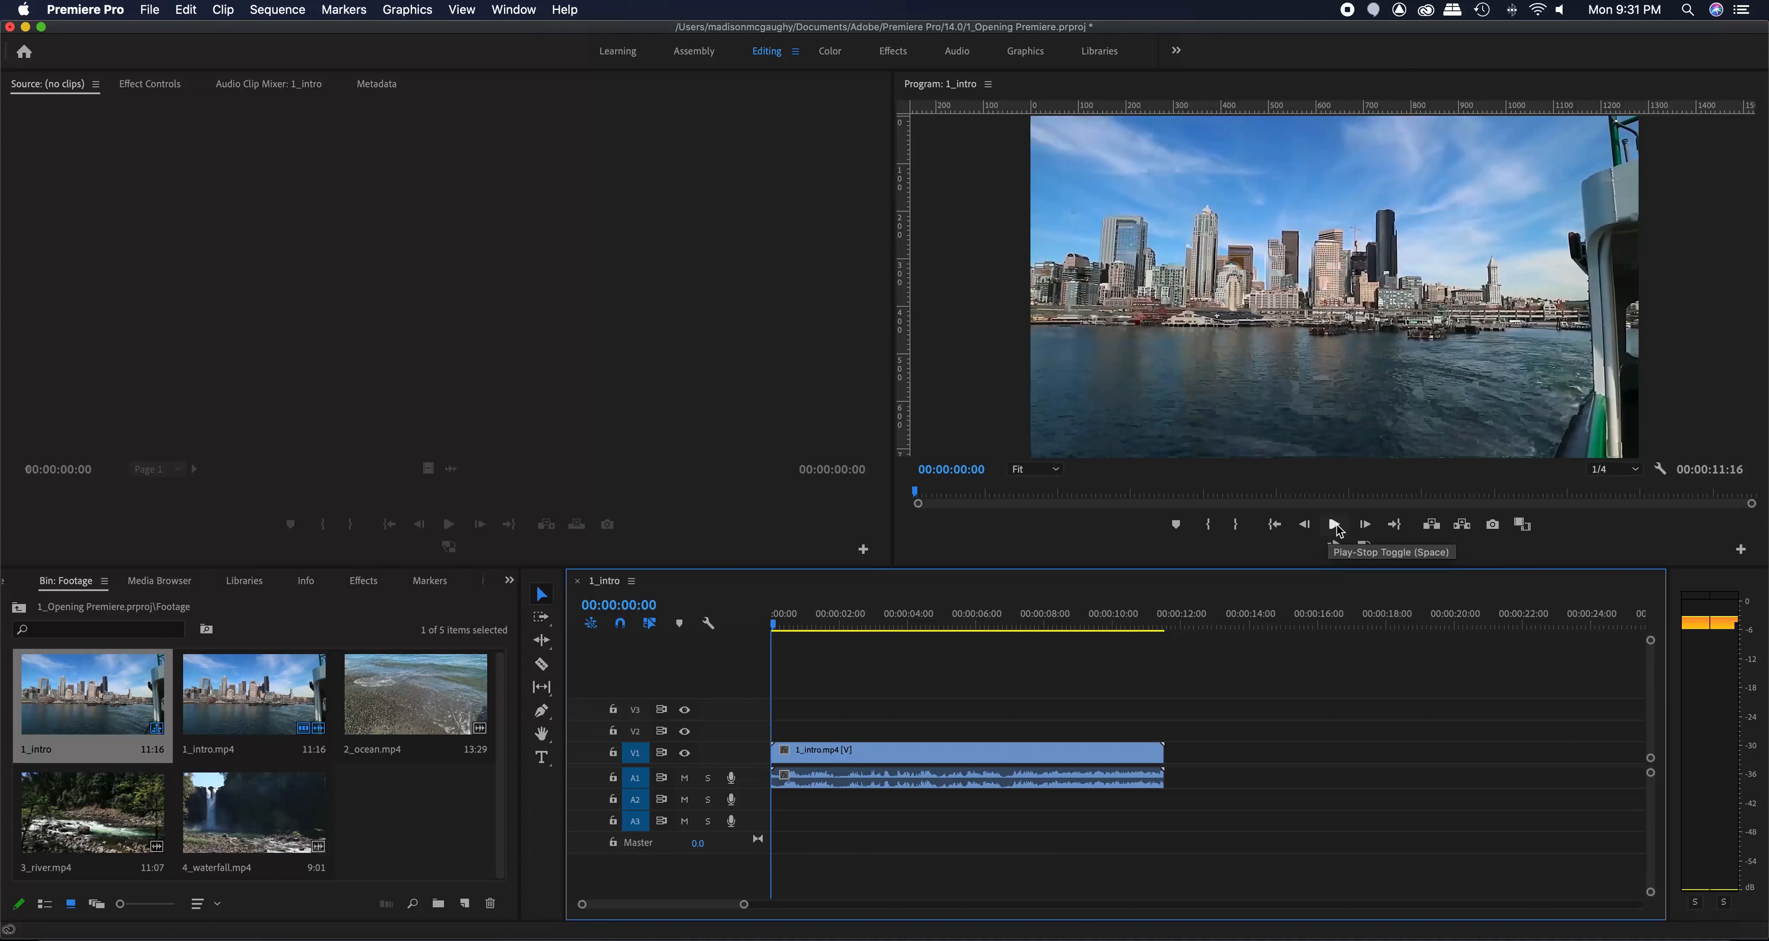
click(1334, 524)
click(1333, 525)
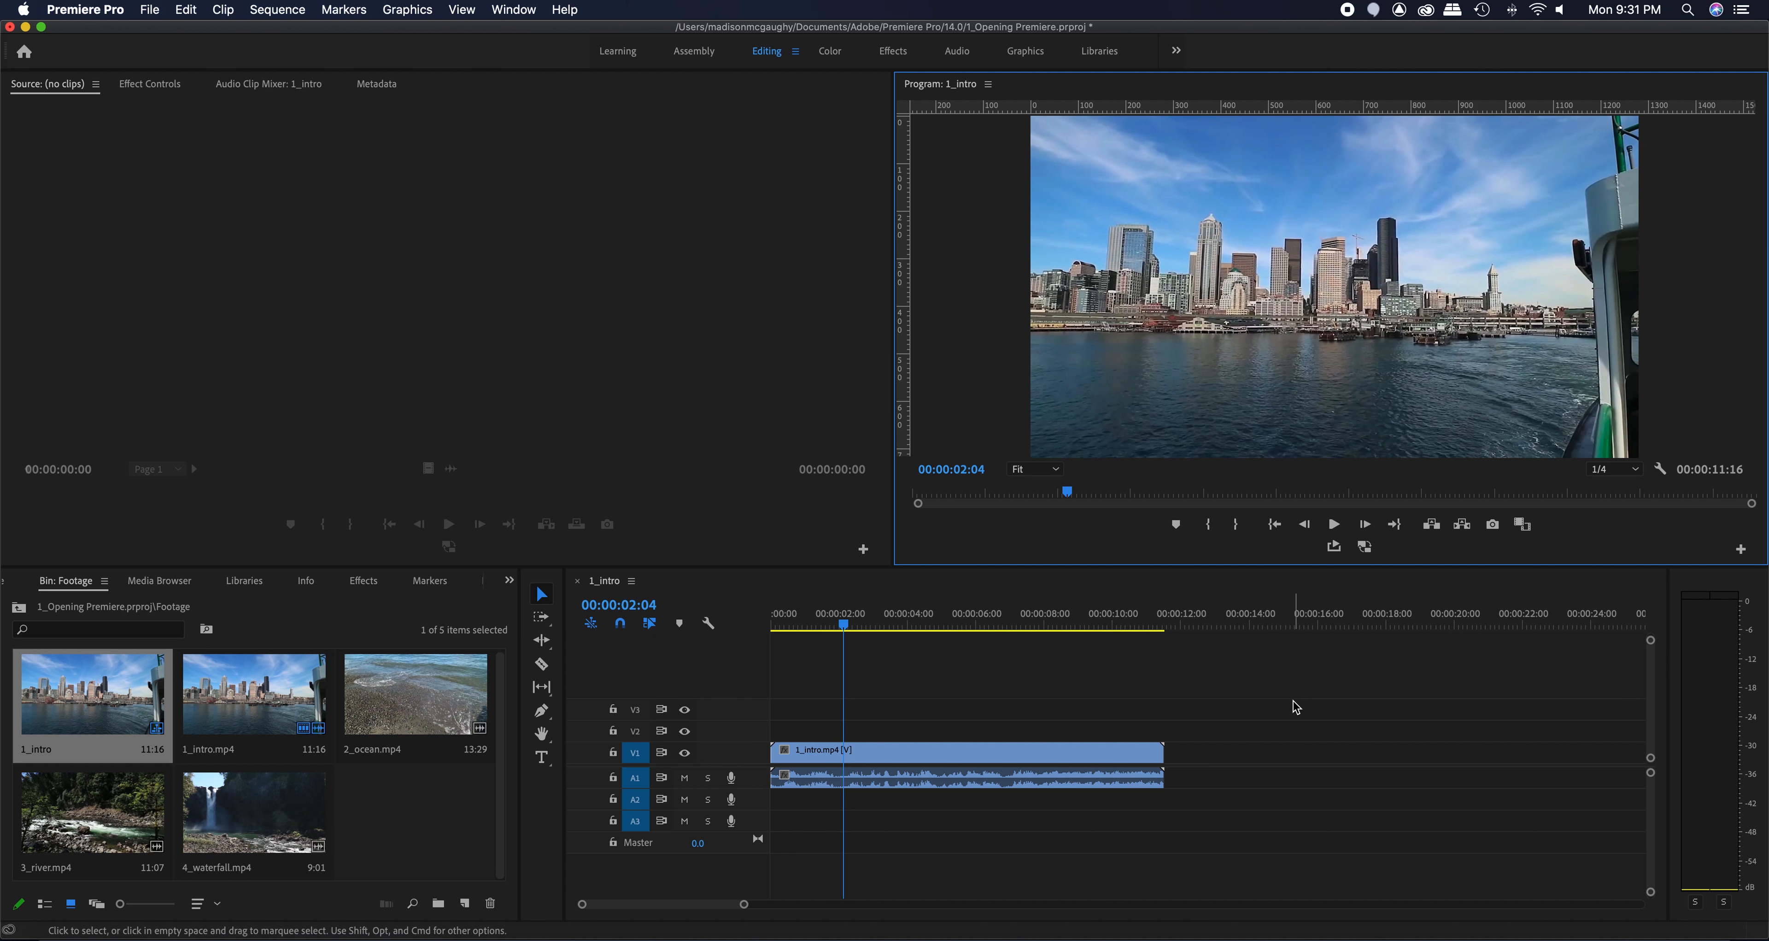
key(space)
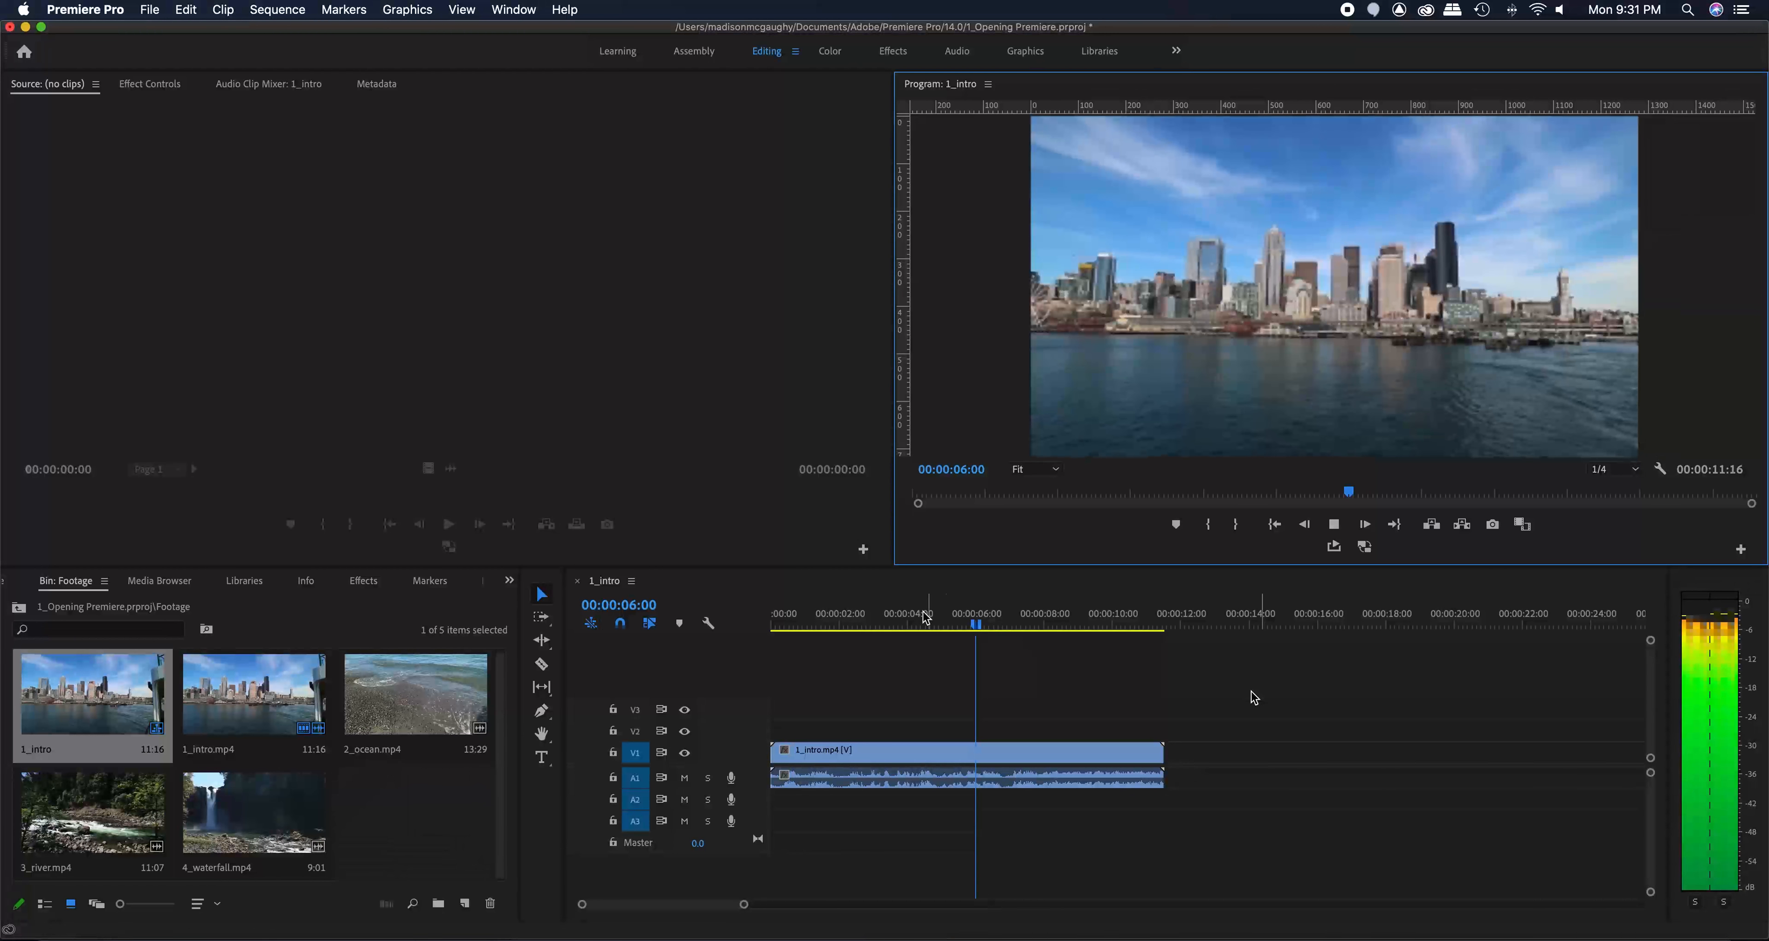
click(997, 624)
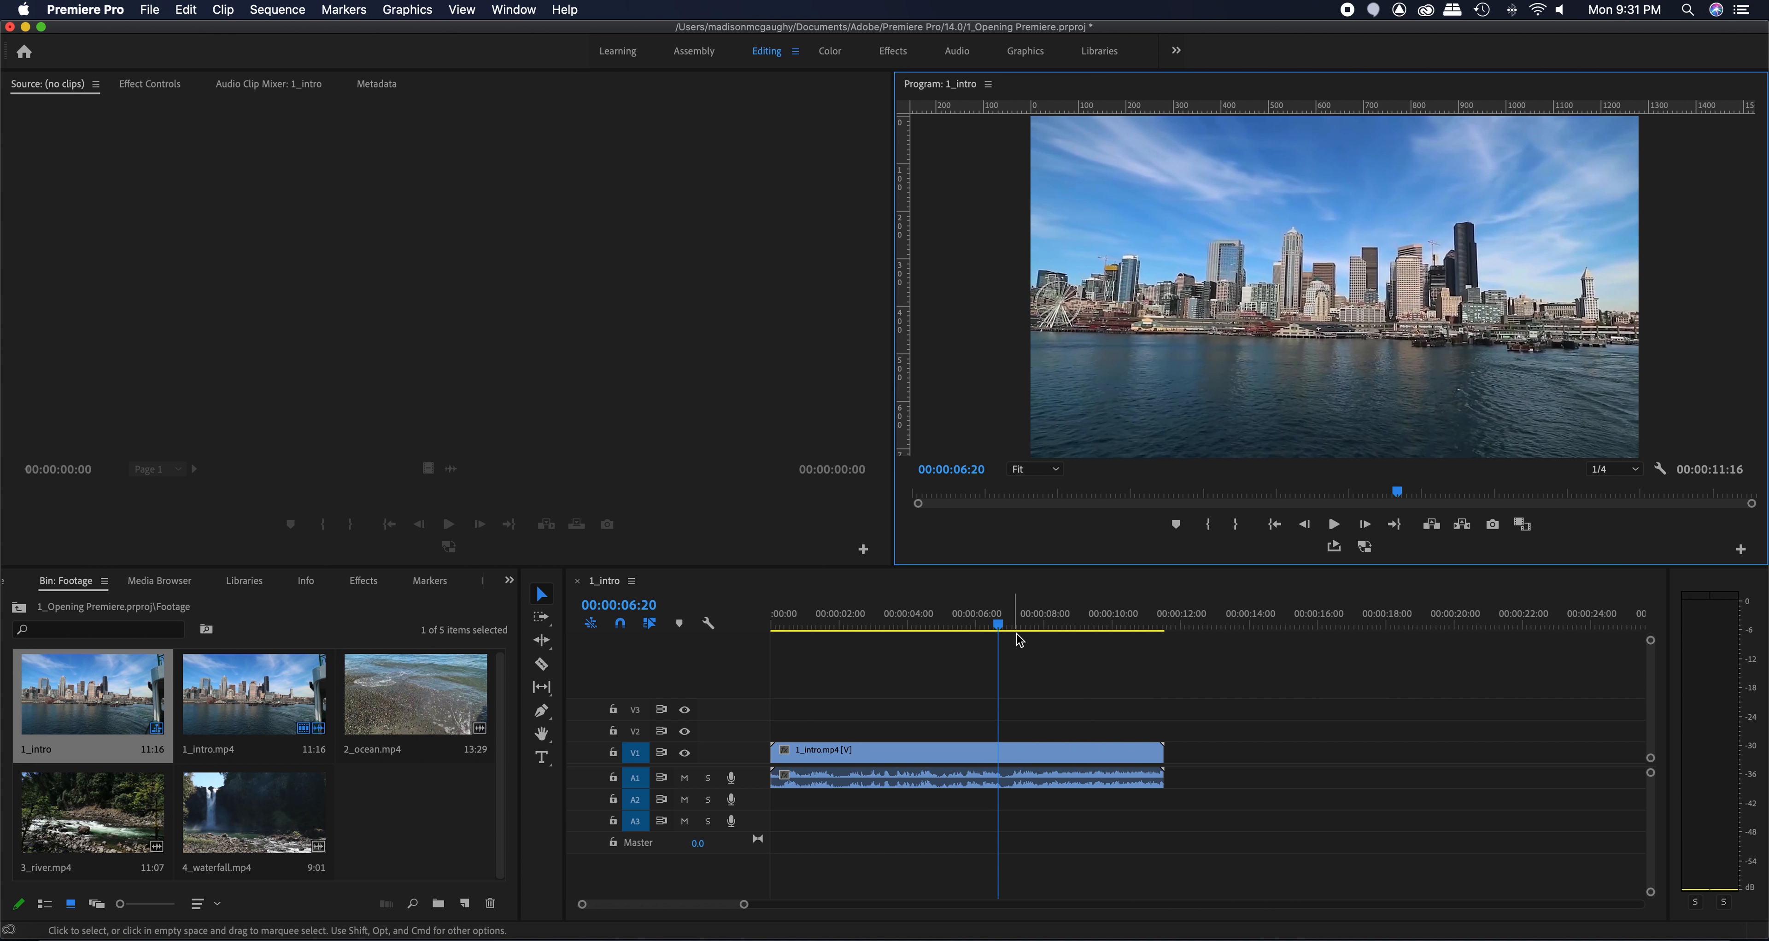
click(1042, 628)
drag(1042, 630, 773, 627)
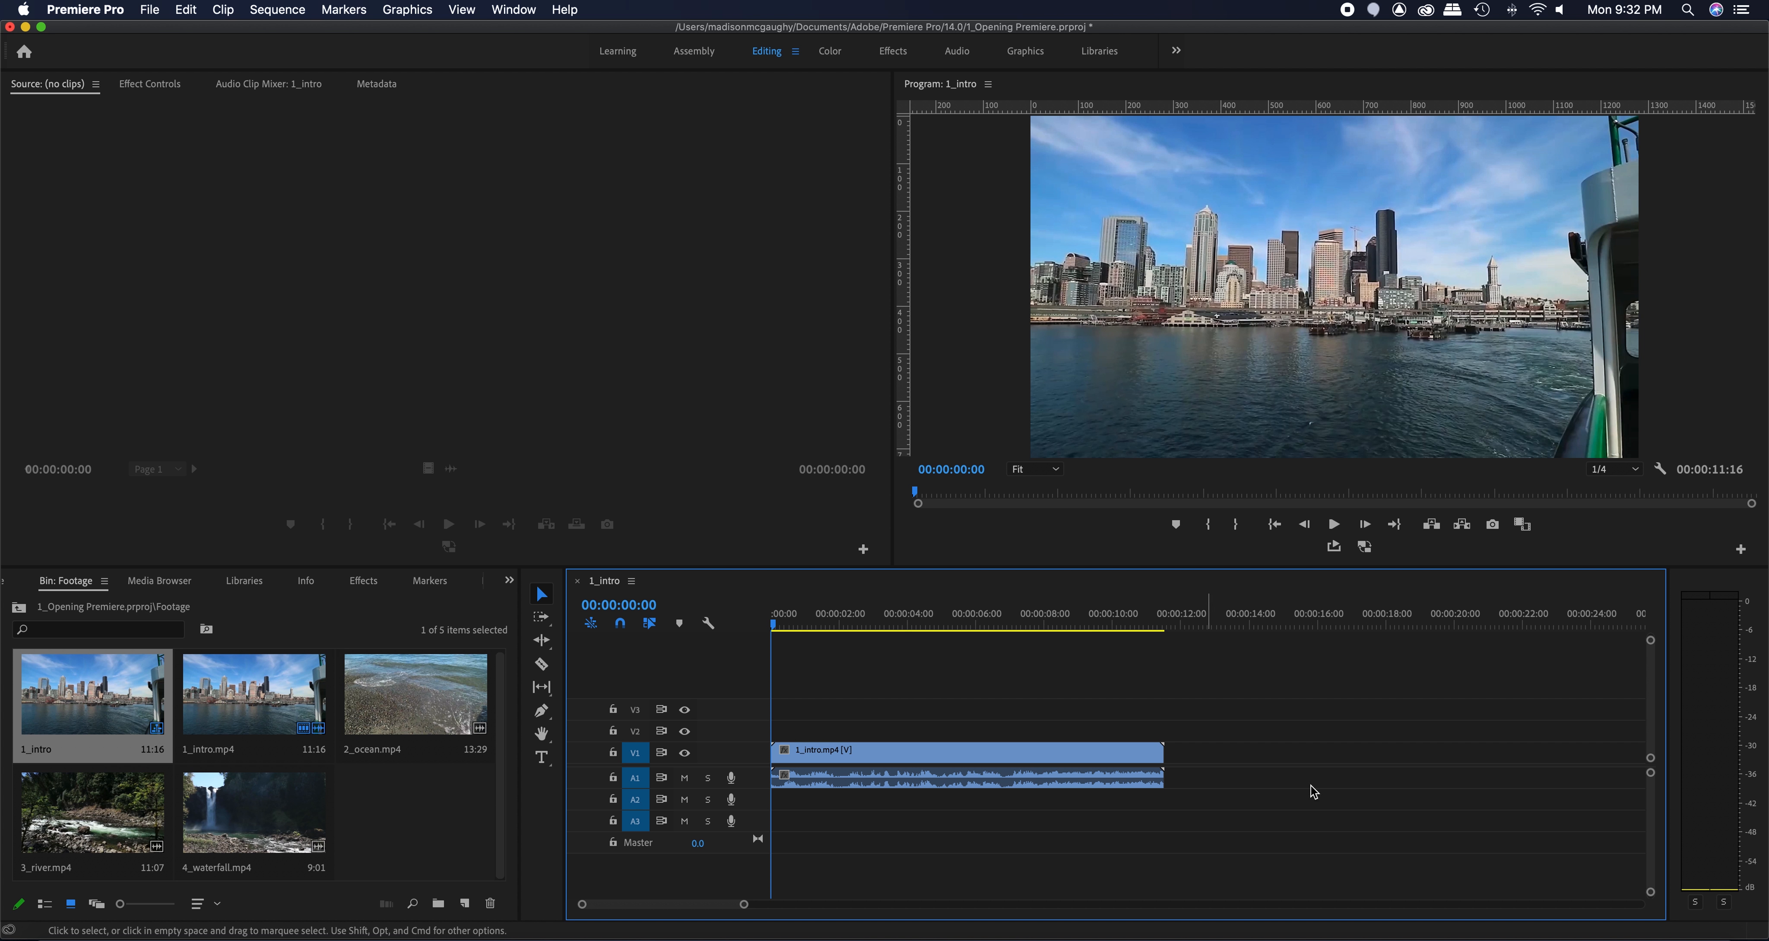
Try placing 2_ocean.mp4 after the intro clip on V1 and 3_river.mp4 on V3, and undo both placements.
drag(377, 707, 1226, 752)
drag(92, 813, 1067, 714)
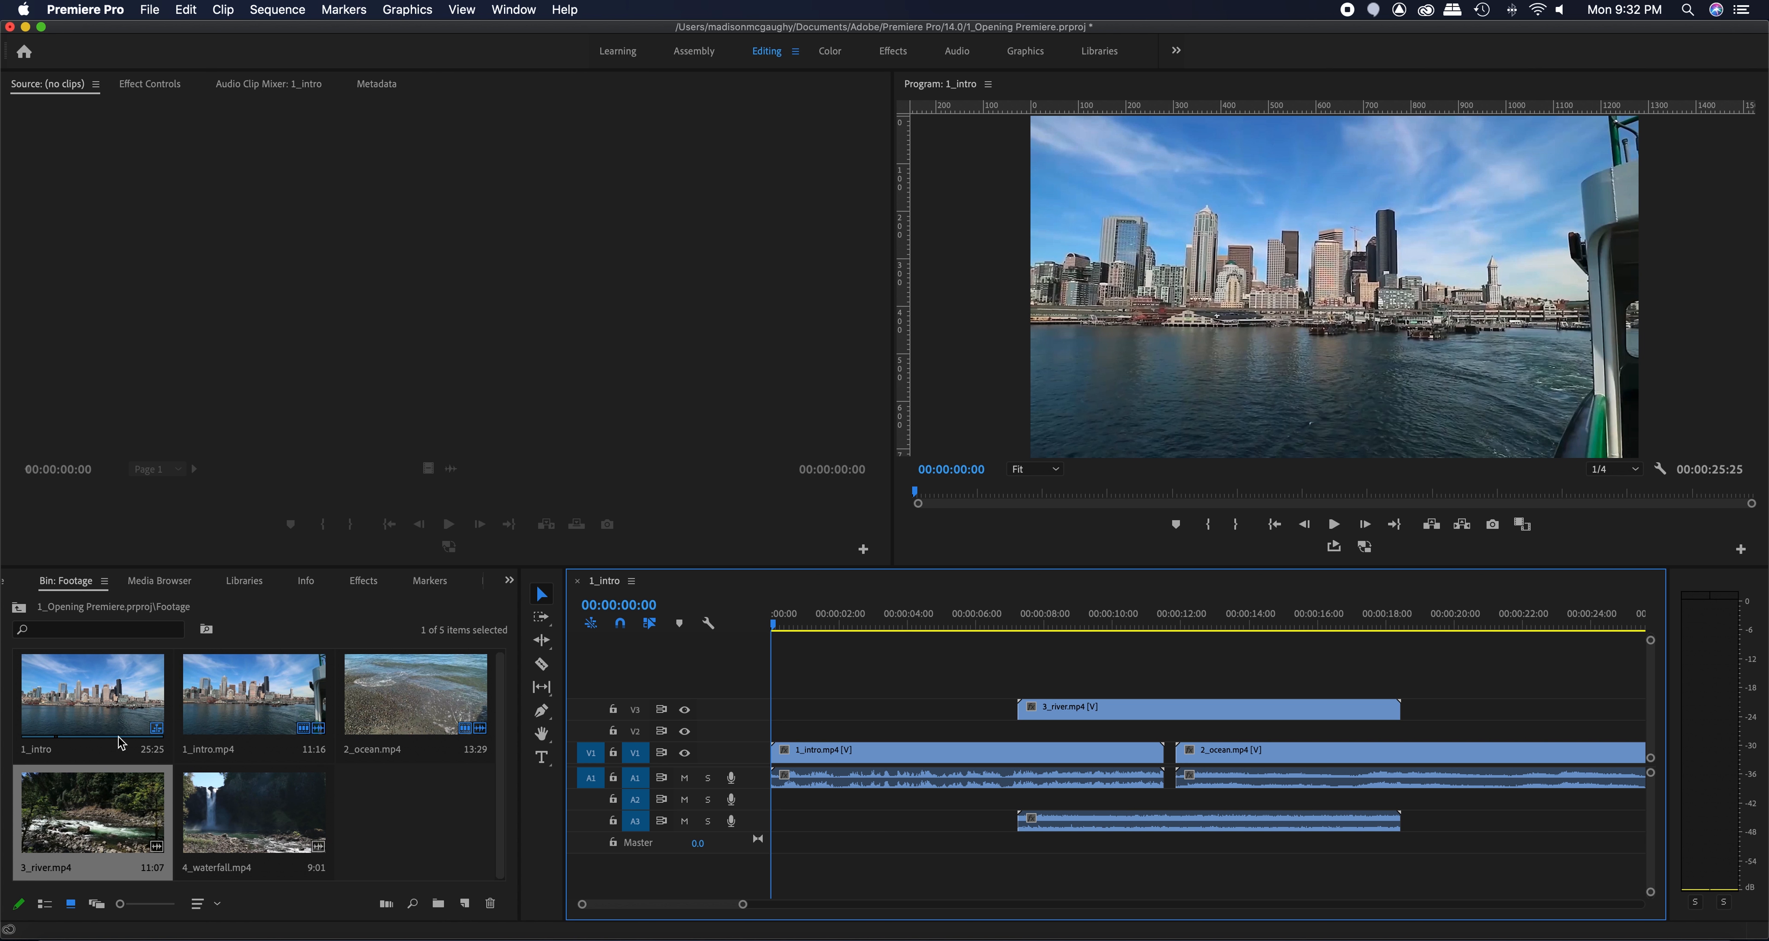
key(super+z)
key(super+z)
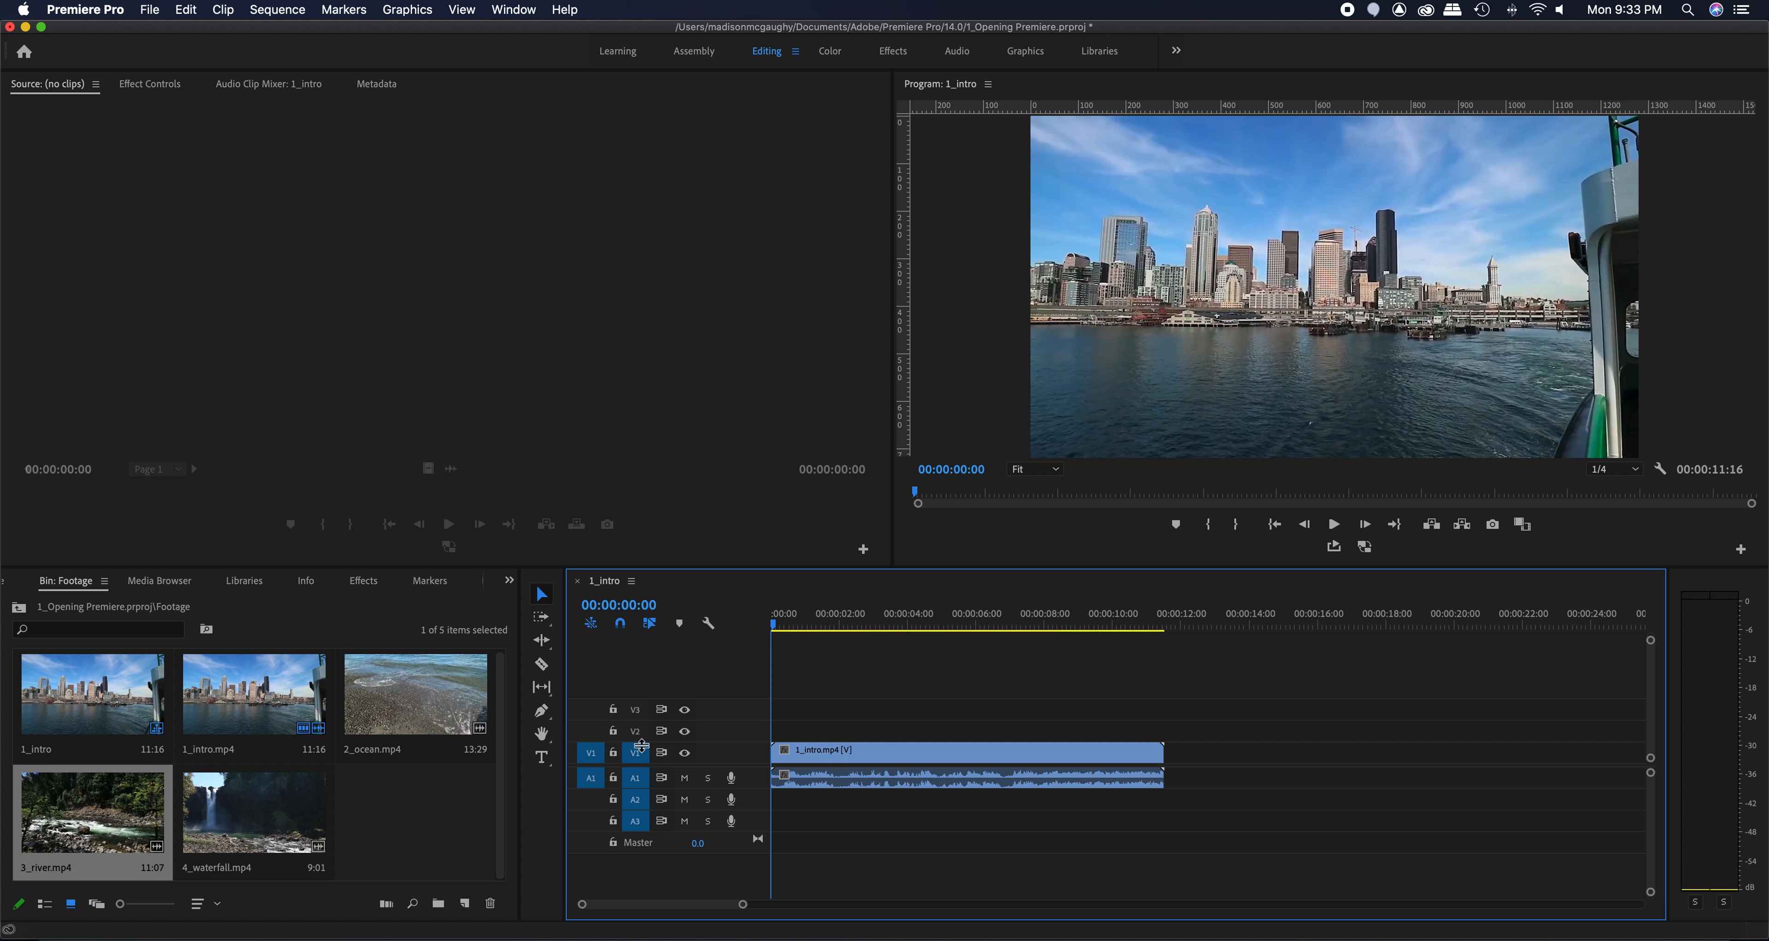
Try adding only the video of 2_ocean.mp4 to V2 with the A1 source patch off, and undo the placement.
click(946, 747)
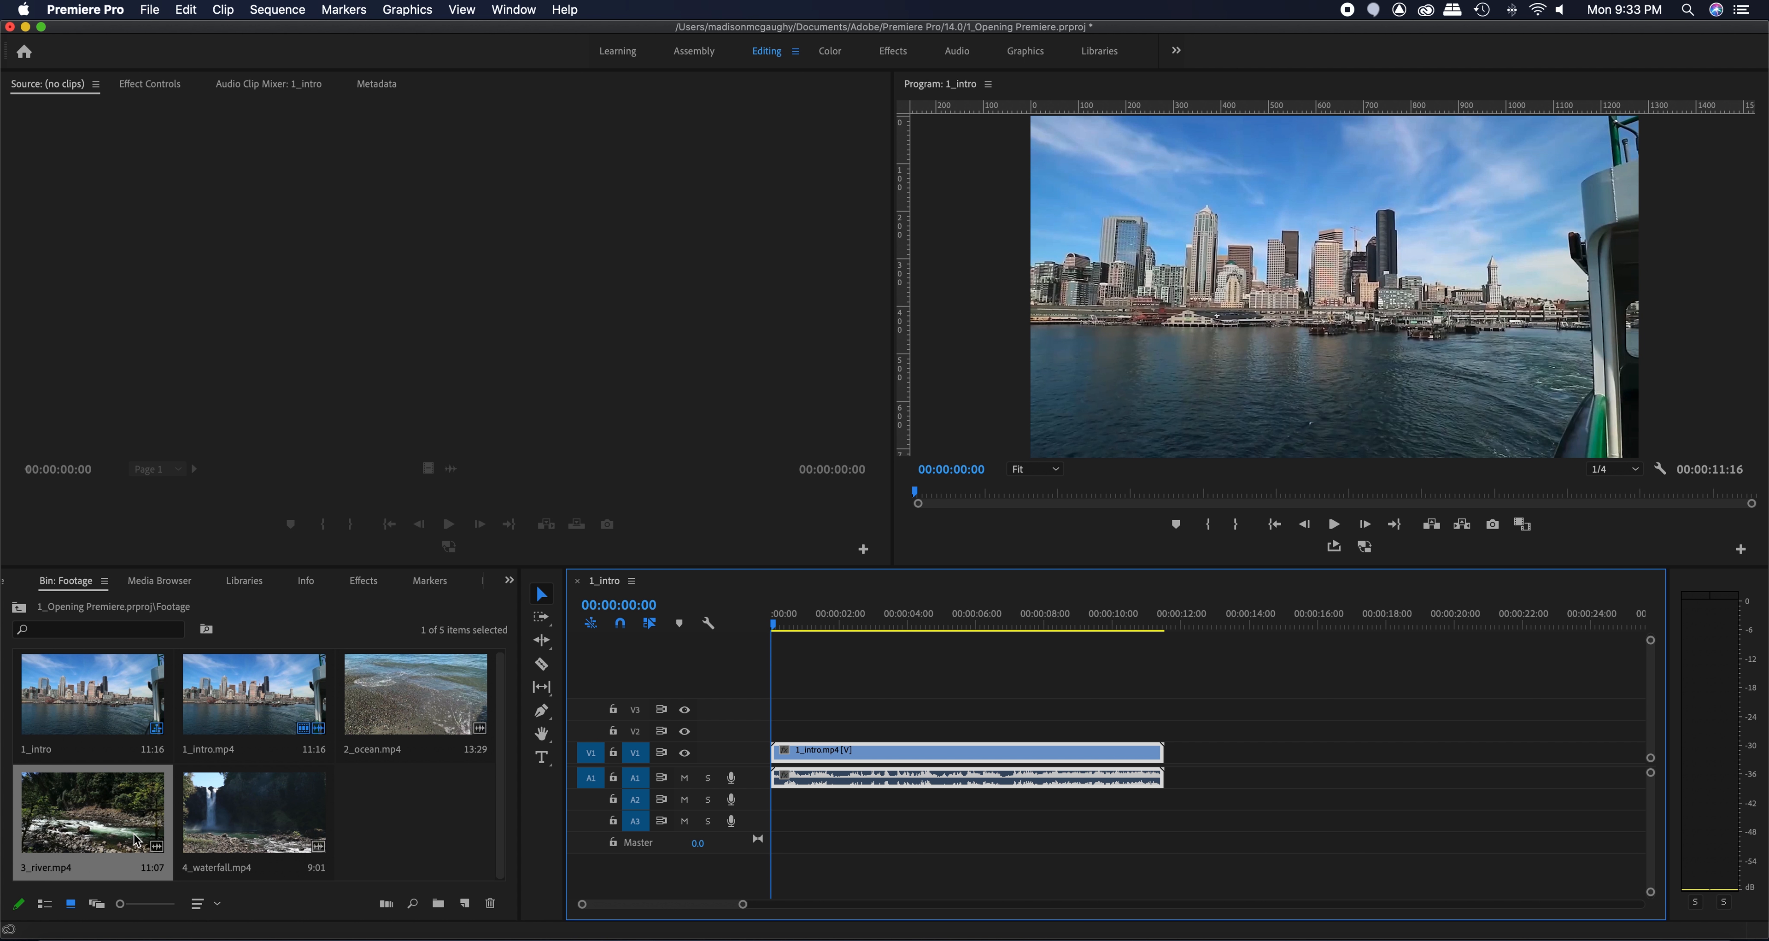
click(386, 700)
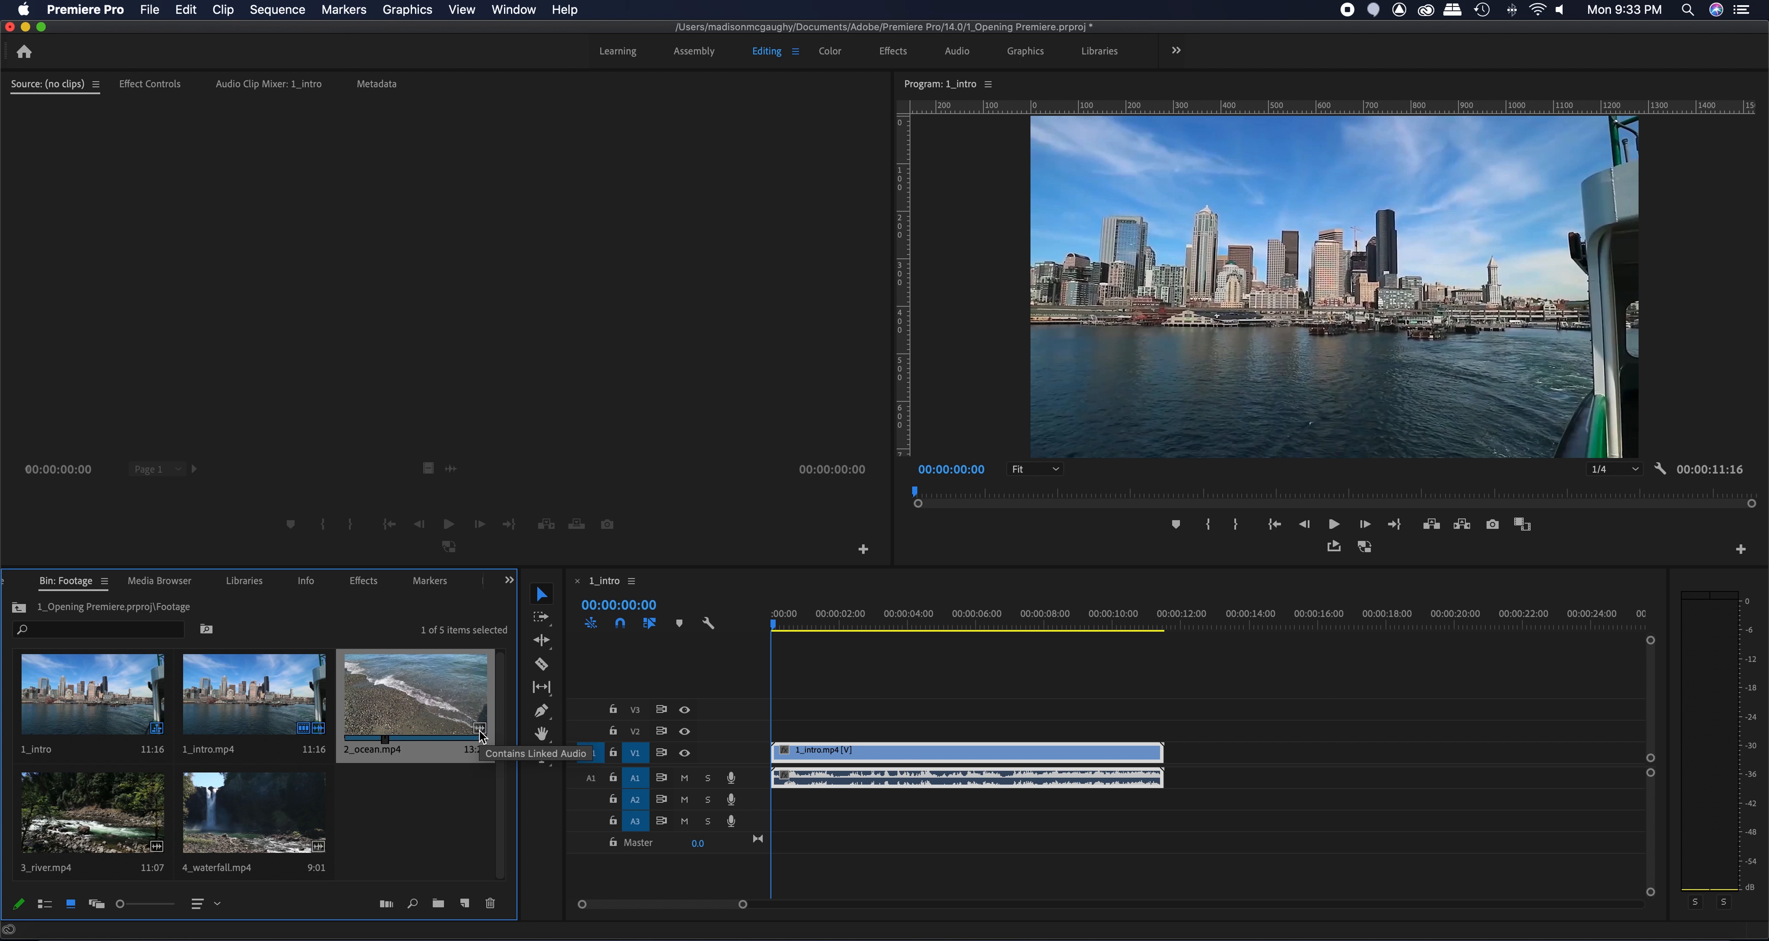
drag(377, 706, 999, 733)
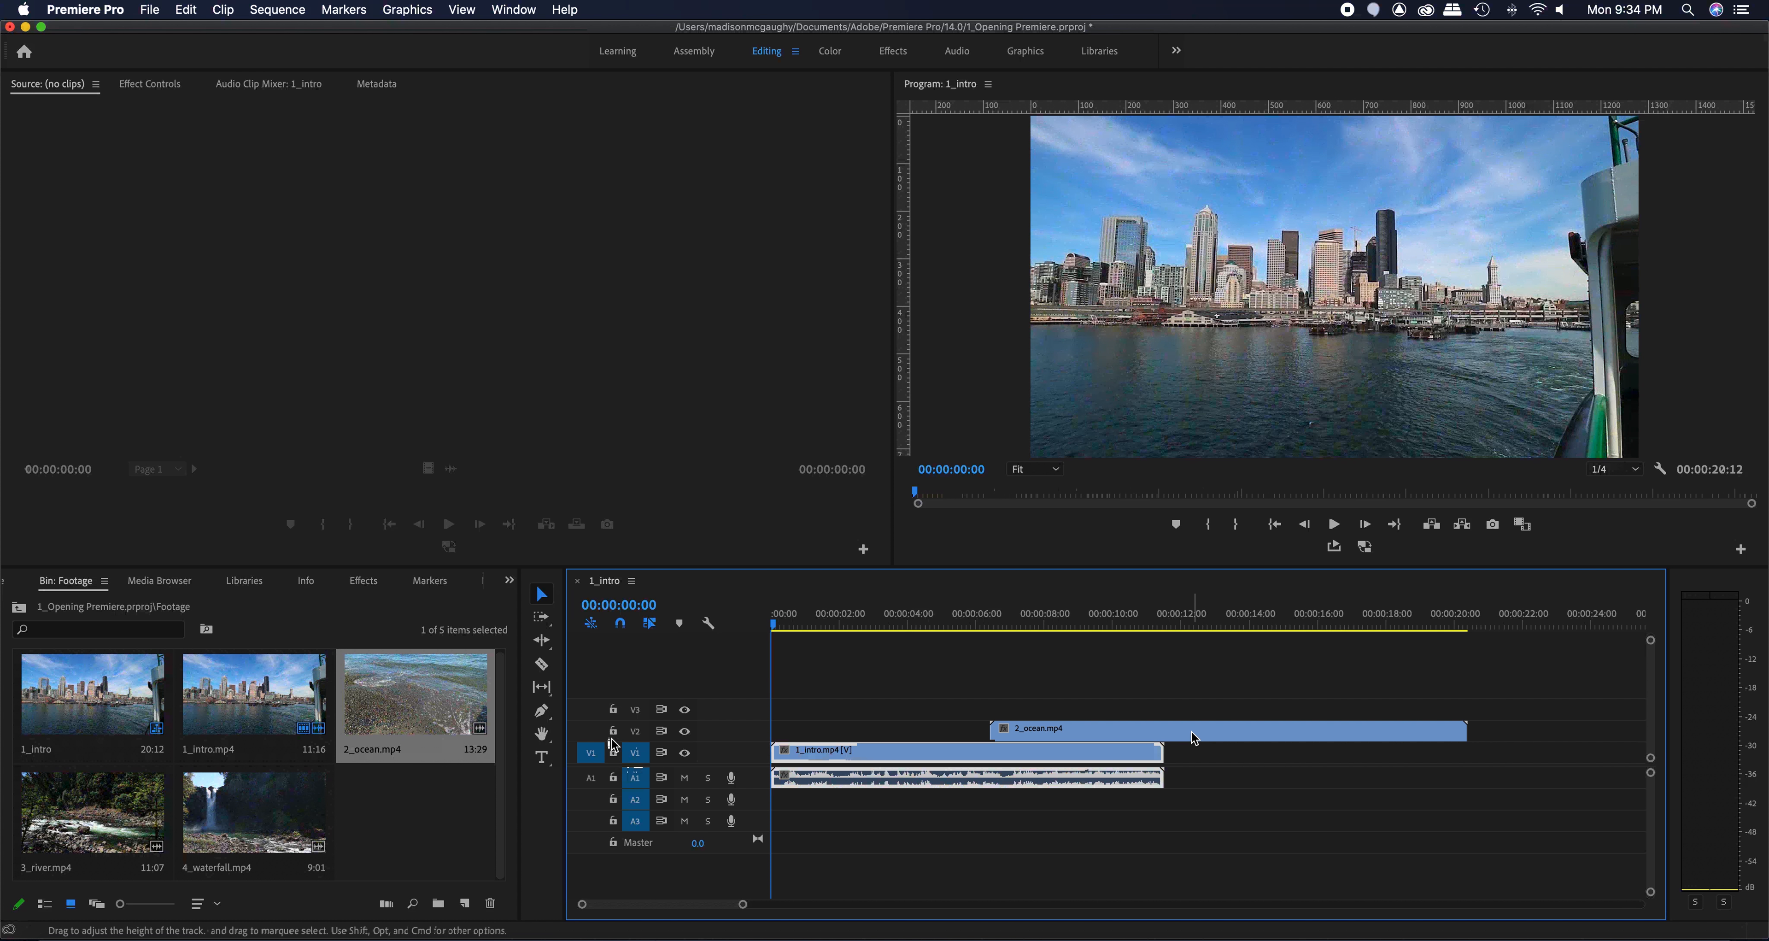
key(super+z)
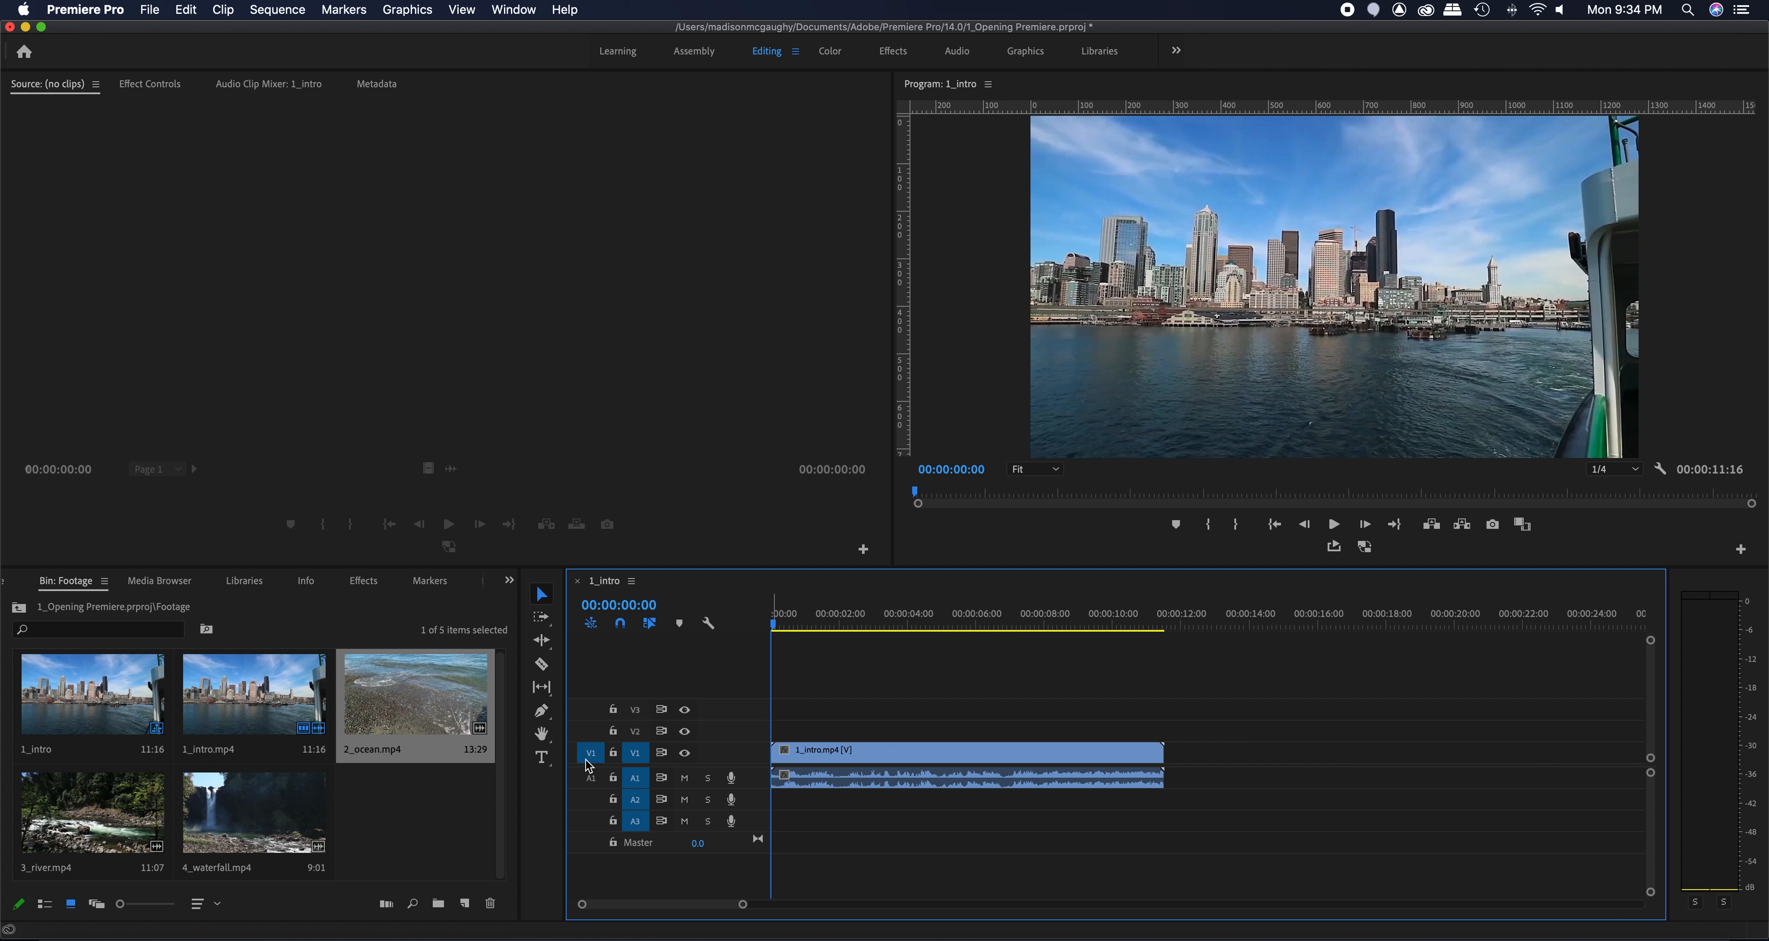
Try placing 2_ocean.mp4 in the sequence again with restricted source patching, and undo the placement.
drag(424, 714, 1248, 743)
drag(493, 718, 1091, 728)
key(super+z)
Turn the A1 source patch back on, test it by placing 2_ocean.mp4 on V2 and A2, and undo the placement.
click(590, 777)
drag(419, 707, 997, 729)
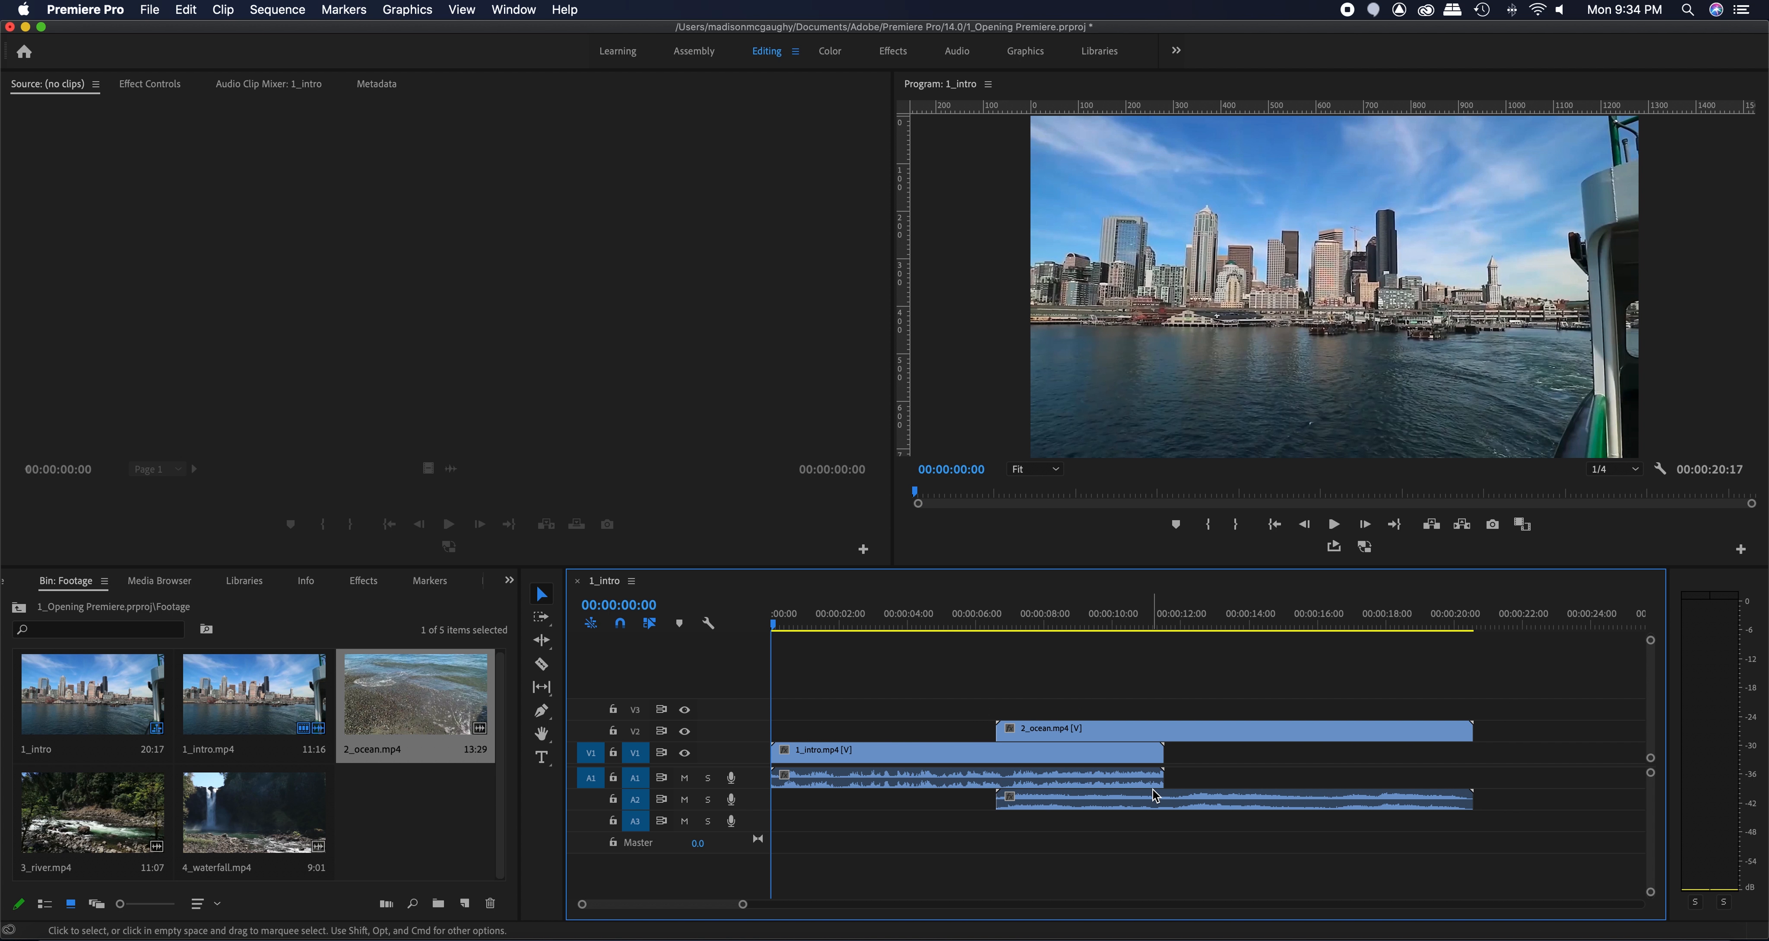
key(super+z)
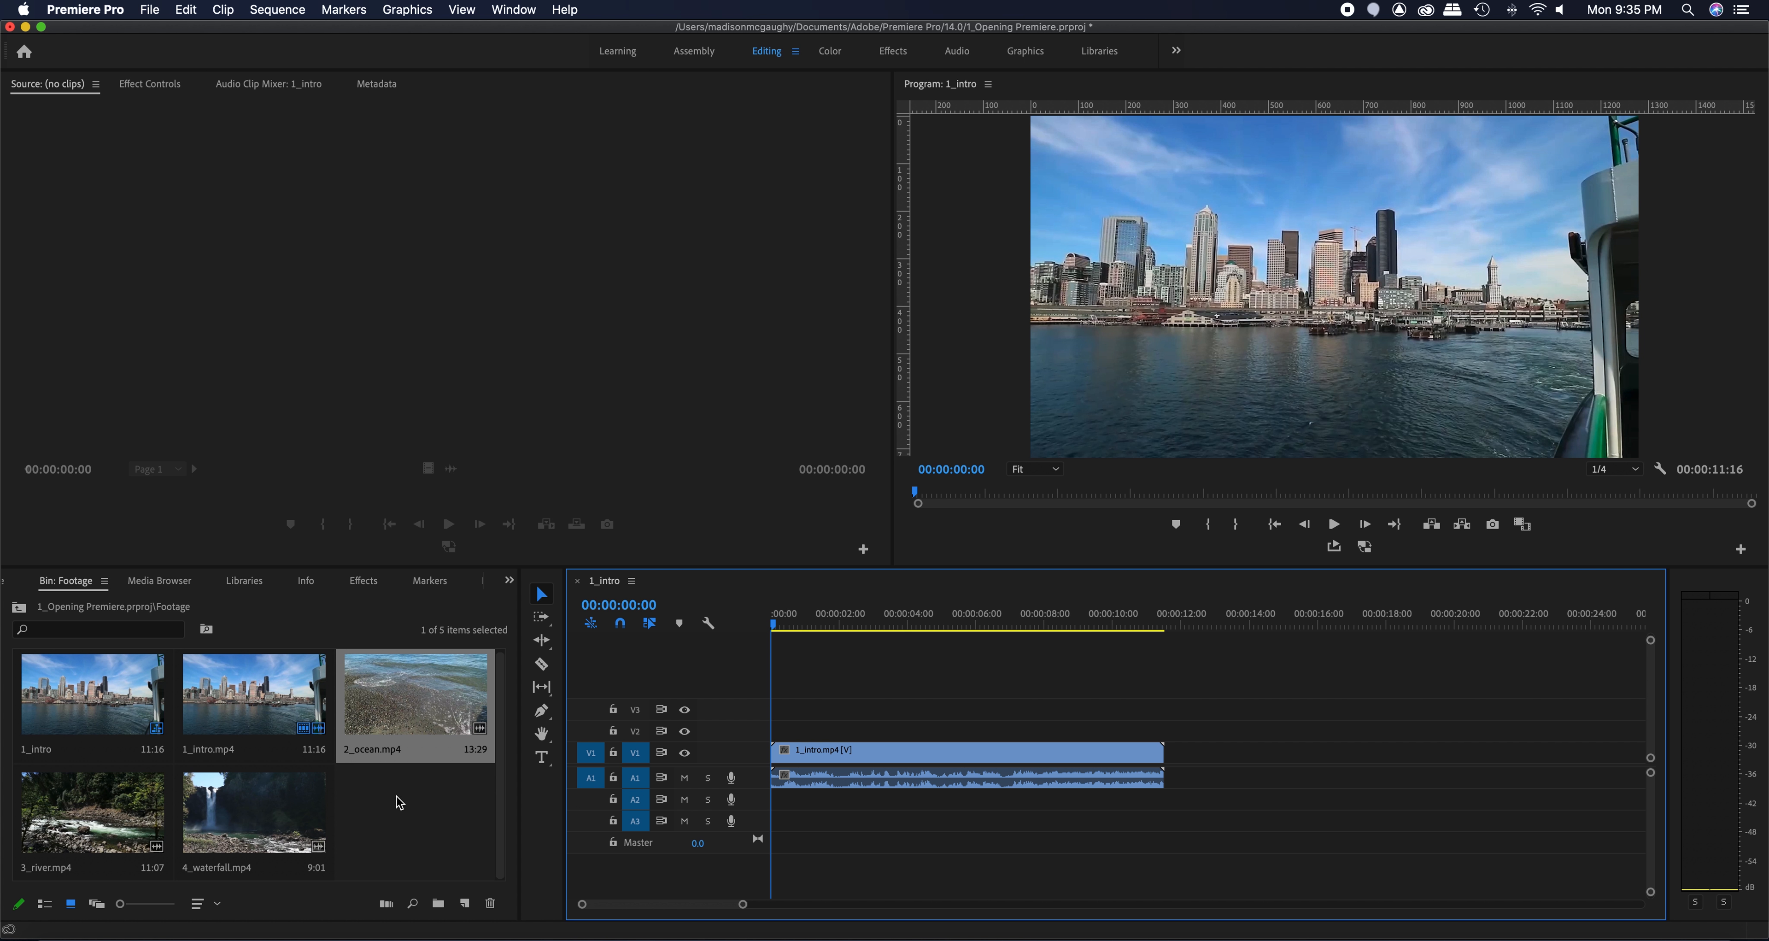
Place 2_ocean.mp4 with its audio on V2 and A2, overlapping the intro clip and starting at about 00:00:05:21.
drag(382, 699, 985, 695)
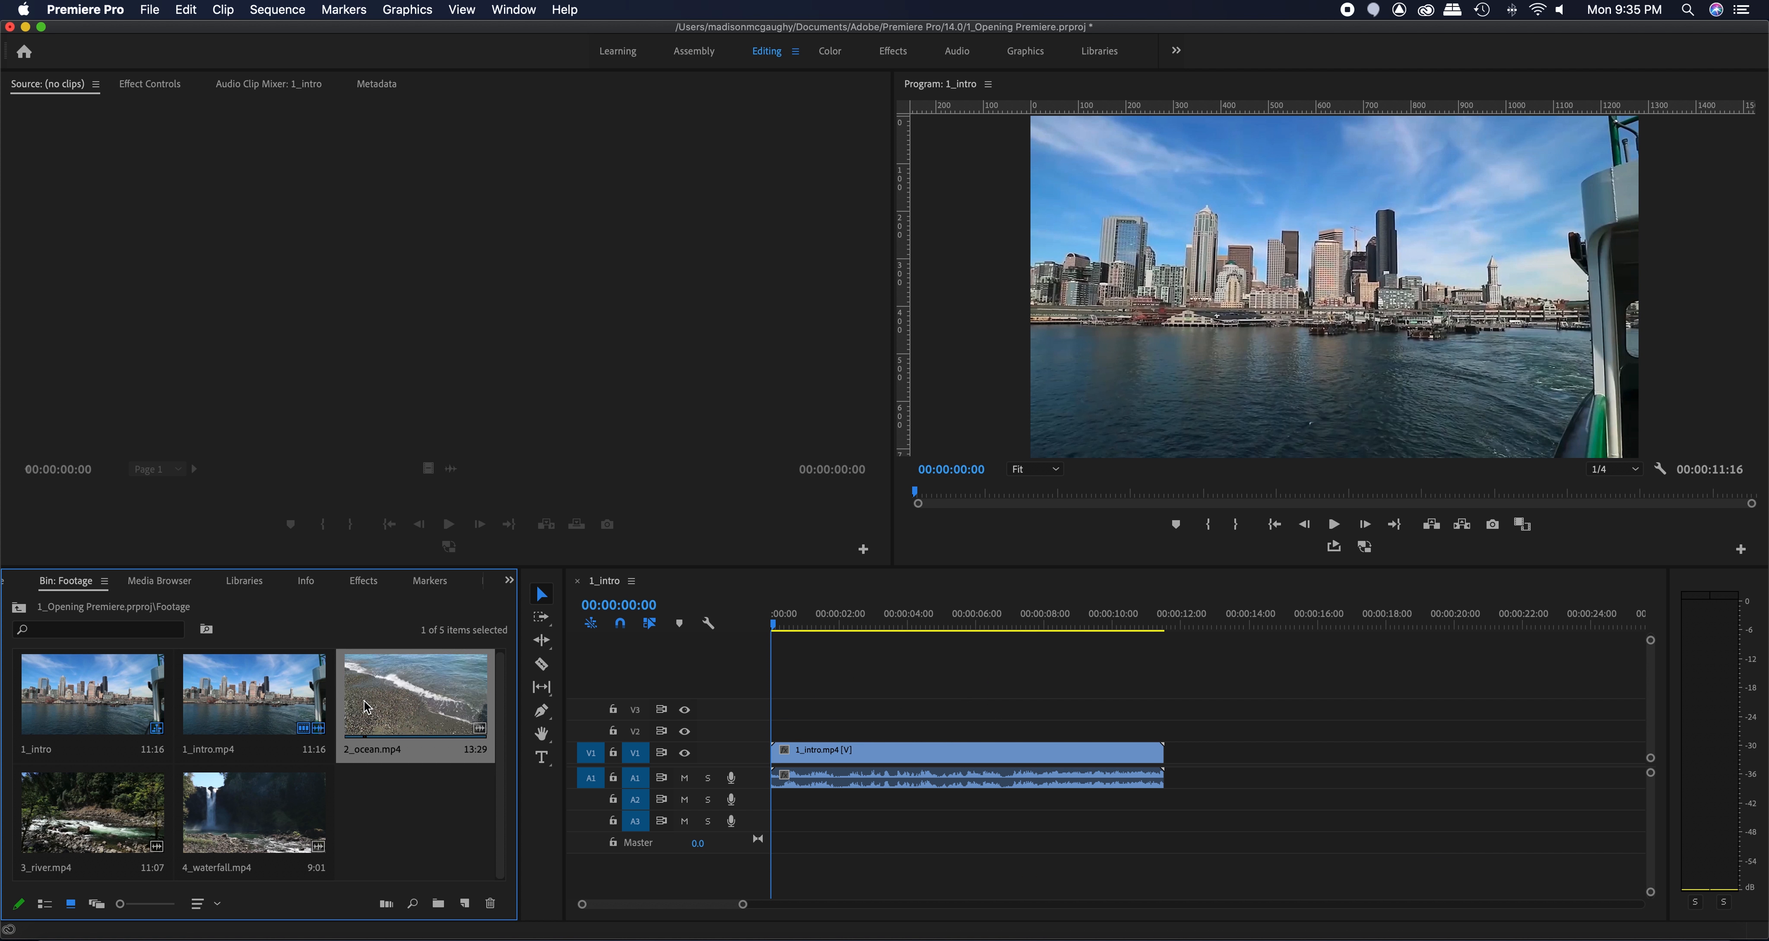
drag(367, 707, 956, 713)
mouse_move(951, 719)
mouse_down()
mouse_move(963, 726)
mouse_move(920, 729)
mouse_move(955, 729)
mouse_up()
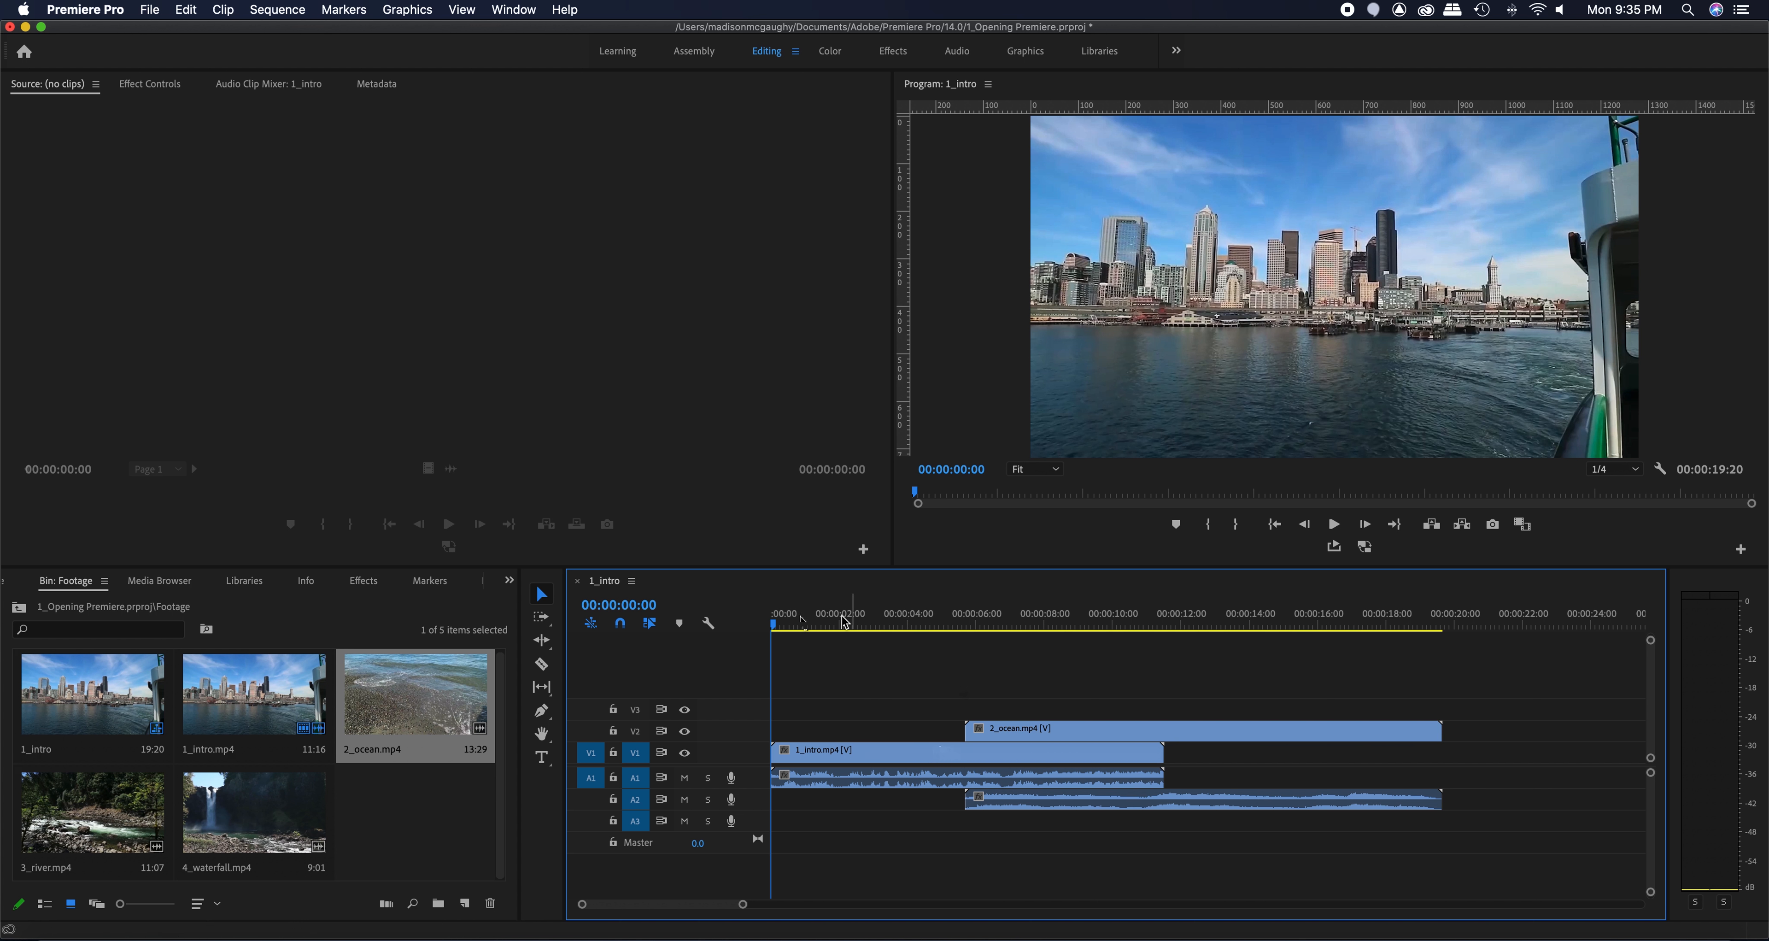
Scrub across the overlap of the intro and ocean clips, and park the playhead at 00:00:02:25.
drag(790, 621, 1046, 622)
click(782, 616)
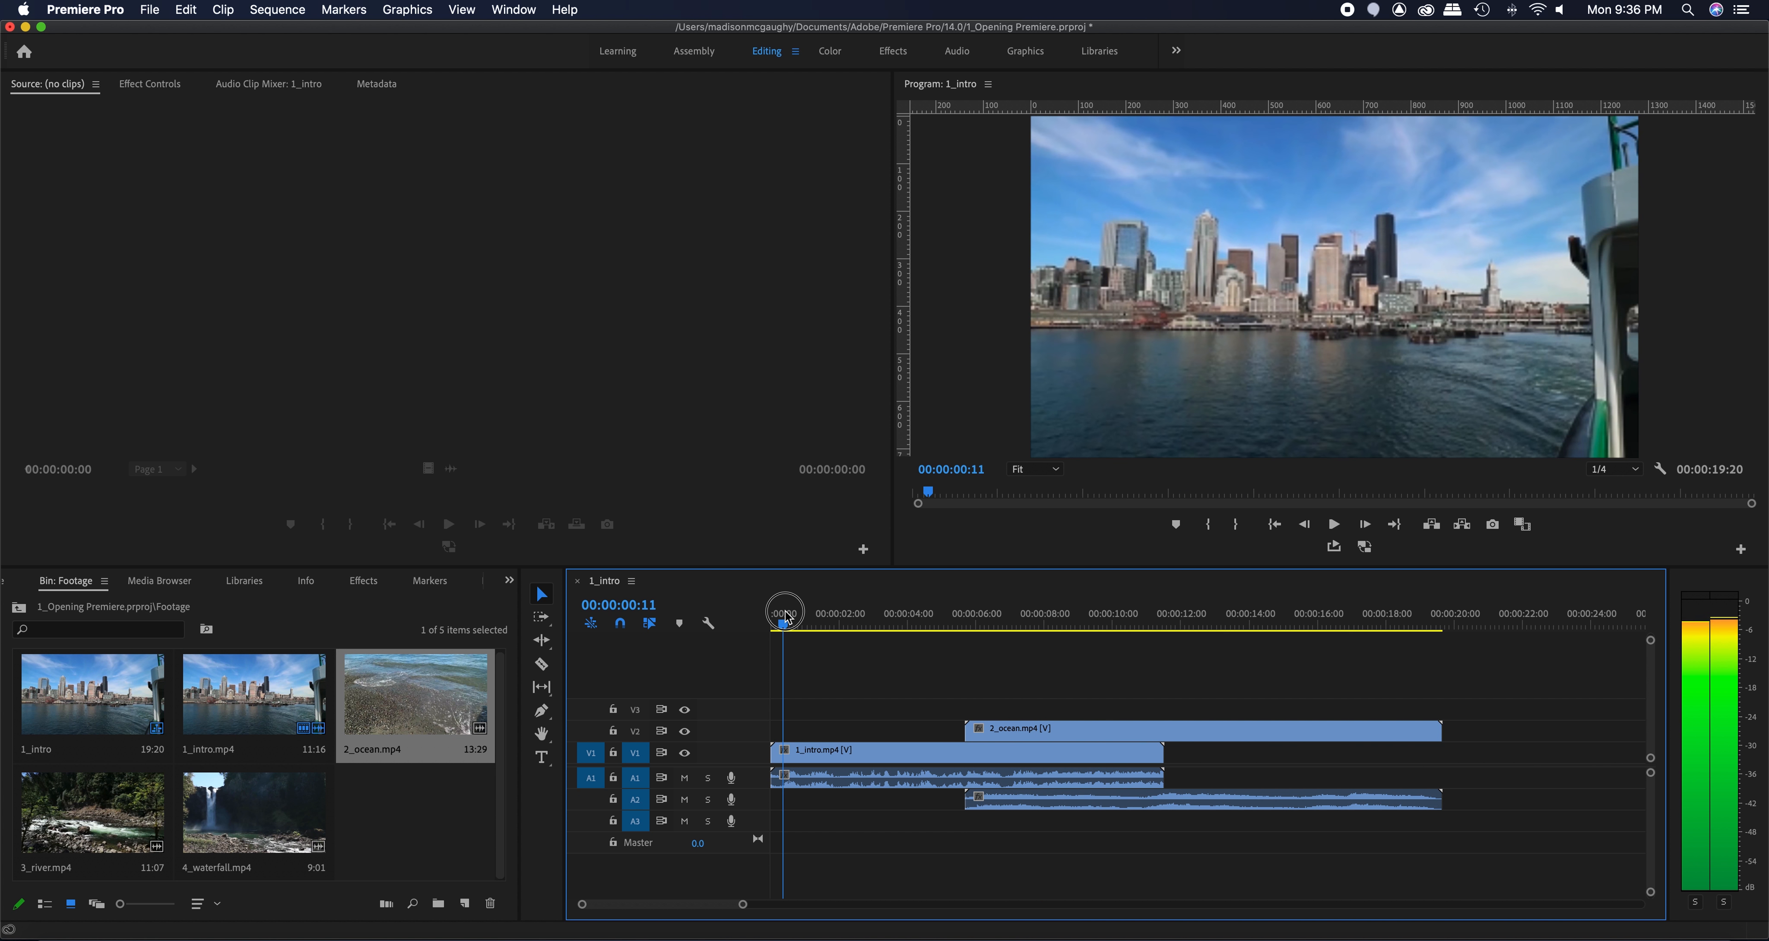
mouse_move(841, 622)
mouse_down()
mouse_move(900, 623)
mouse_move(798, 623)
mouse_move(893, 632)
mouse_move(787, 641)
mouse_move(867, 630)
mouse_up()
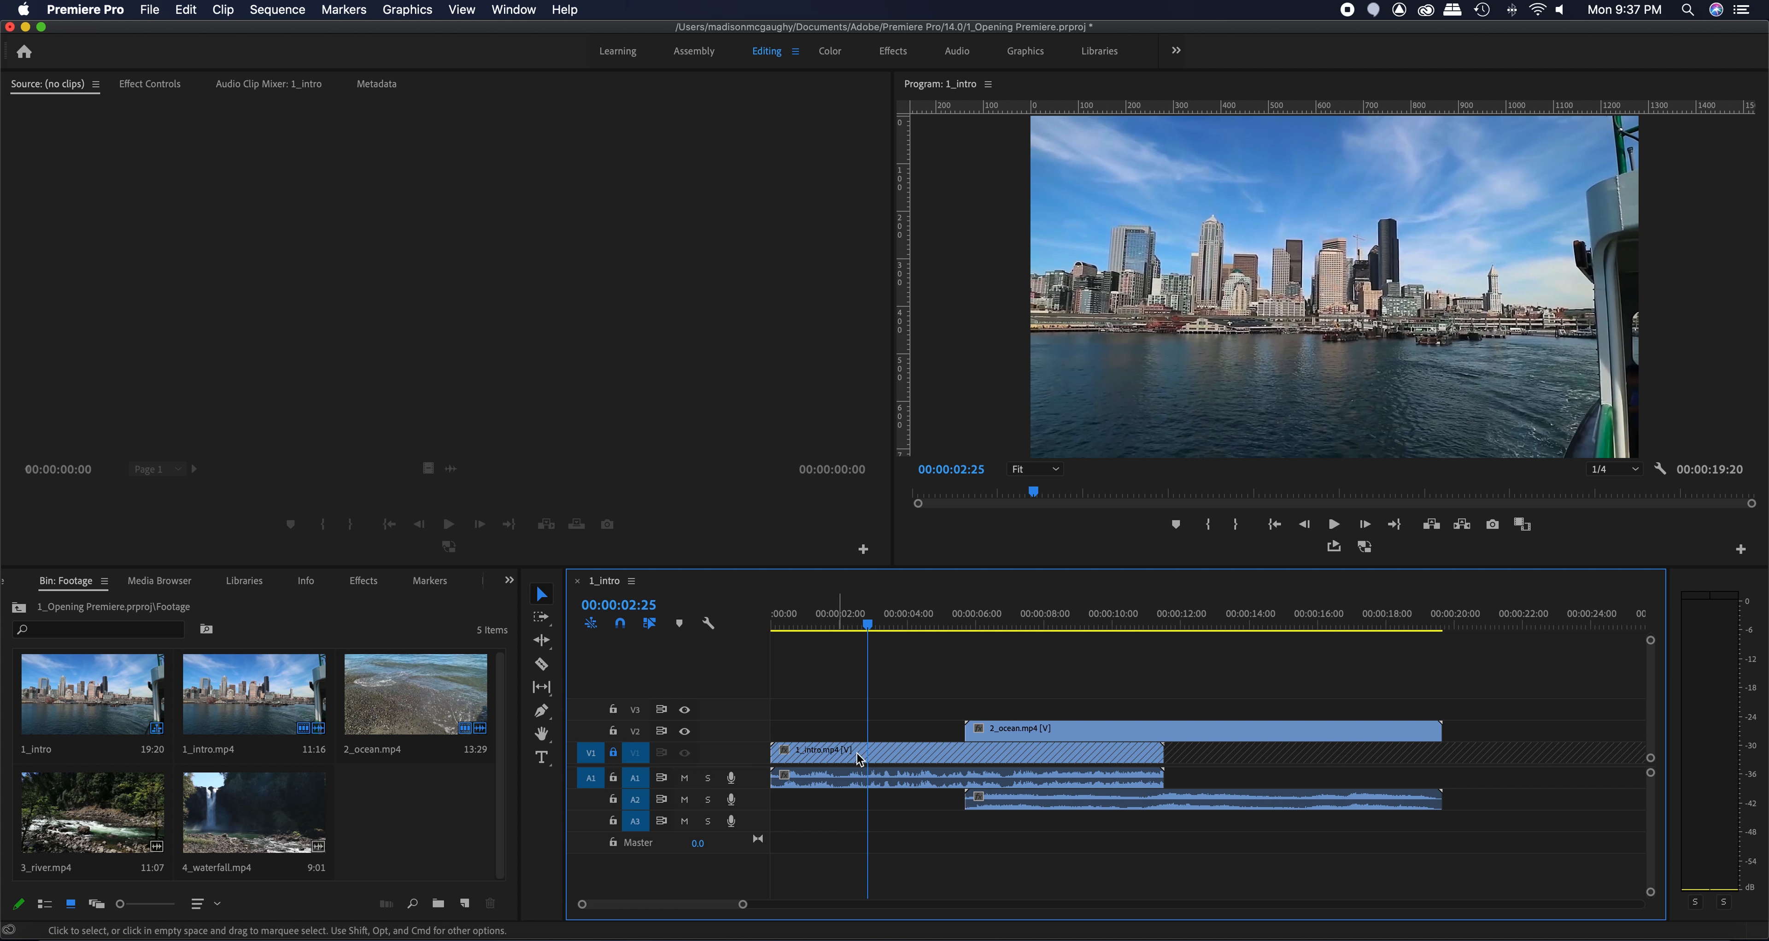
Unlock track V1 and test-move the 1_intro.mp4 clip, returning it to the sequence start.
click(612, 751)
drag(914, 749, 865, 747)
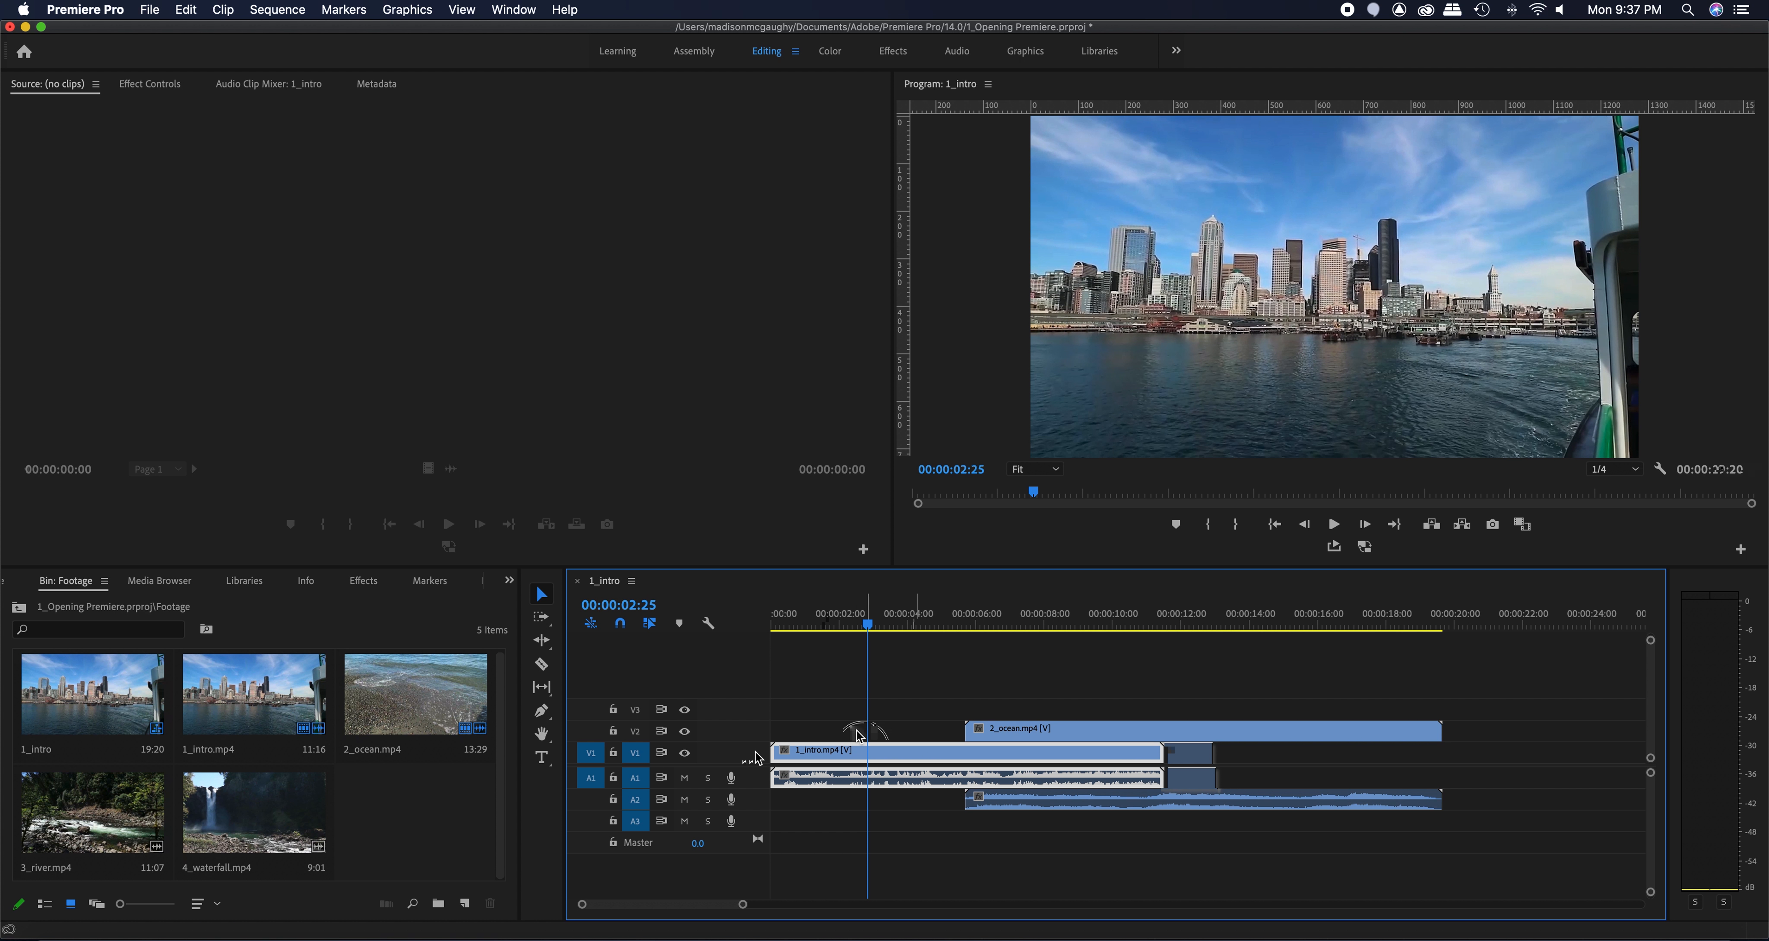
Hide the V1 track output, scrub the playhead over the intro clip, and show the track output again.
click(684, 753)
drag(961, 622, 849, 630)
click(684, 752)
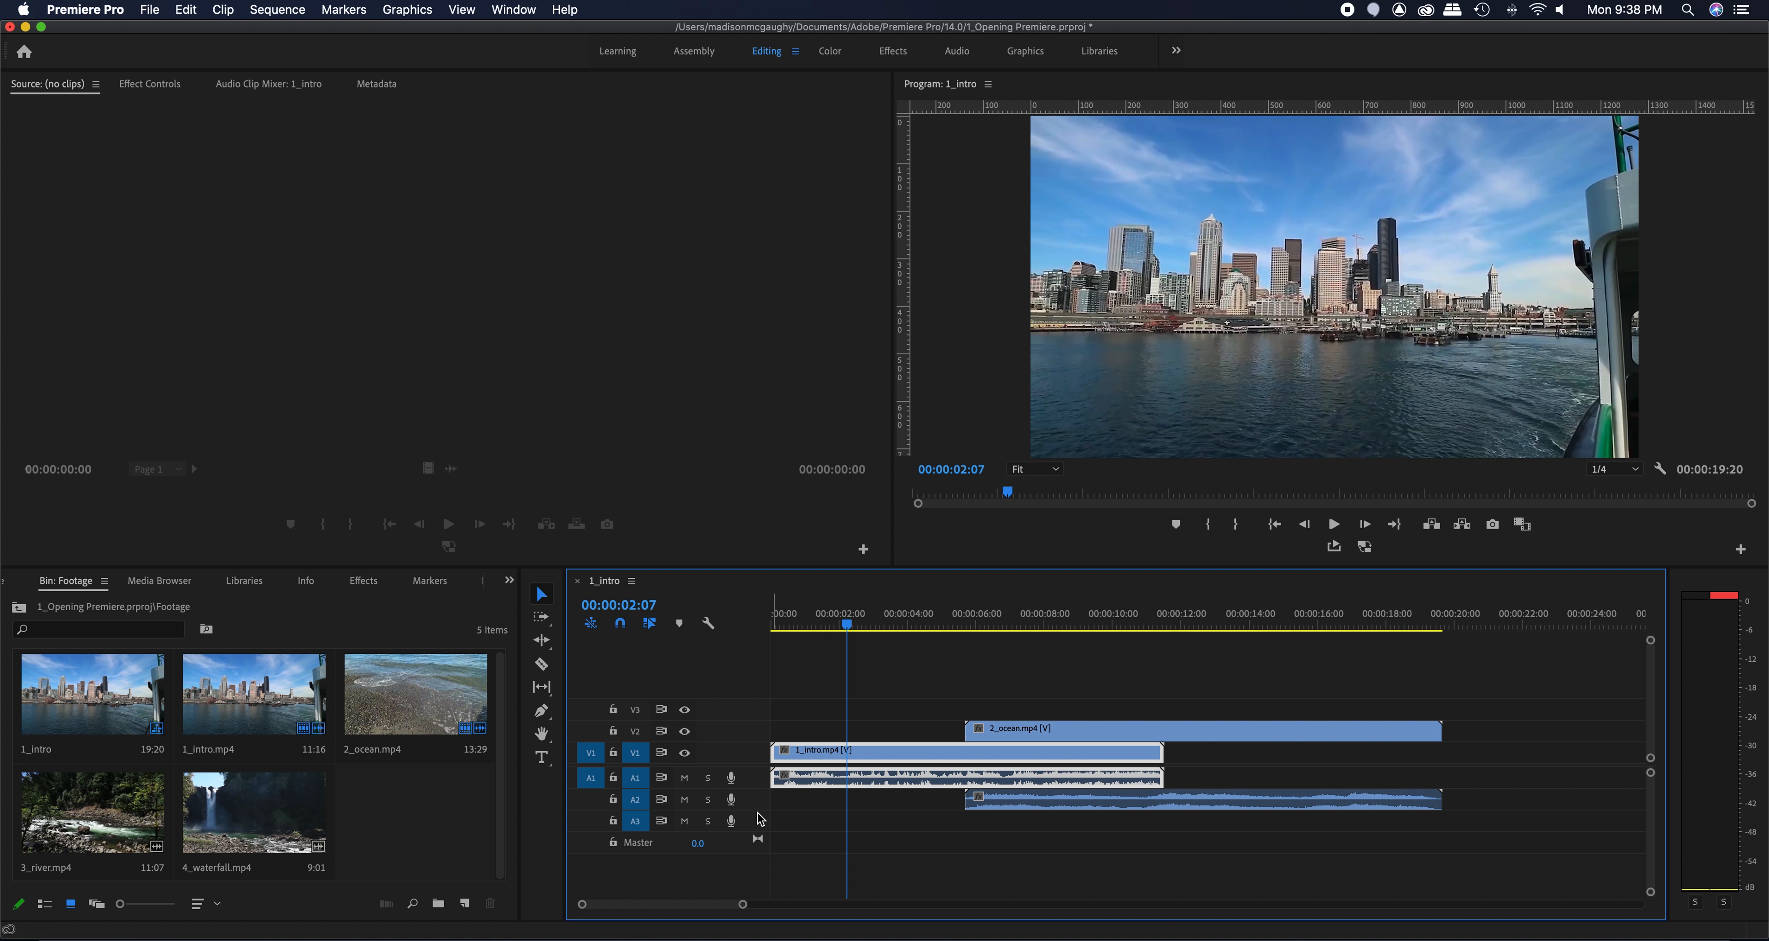
Mute audio track A1, scrub through the intro clip to check the sound, and unmute the track.
click(684, 777)
drag(844, 626, 936, 628)
click(684, 777)
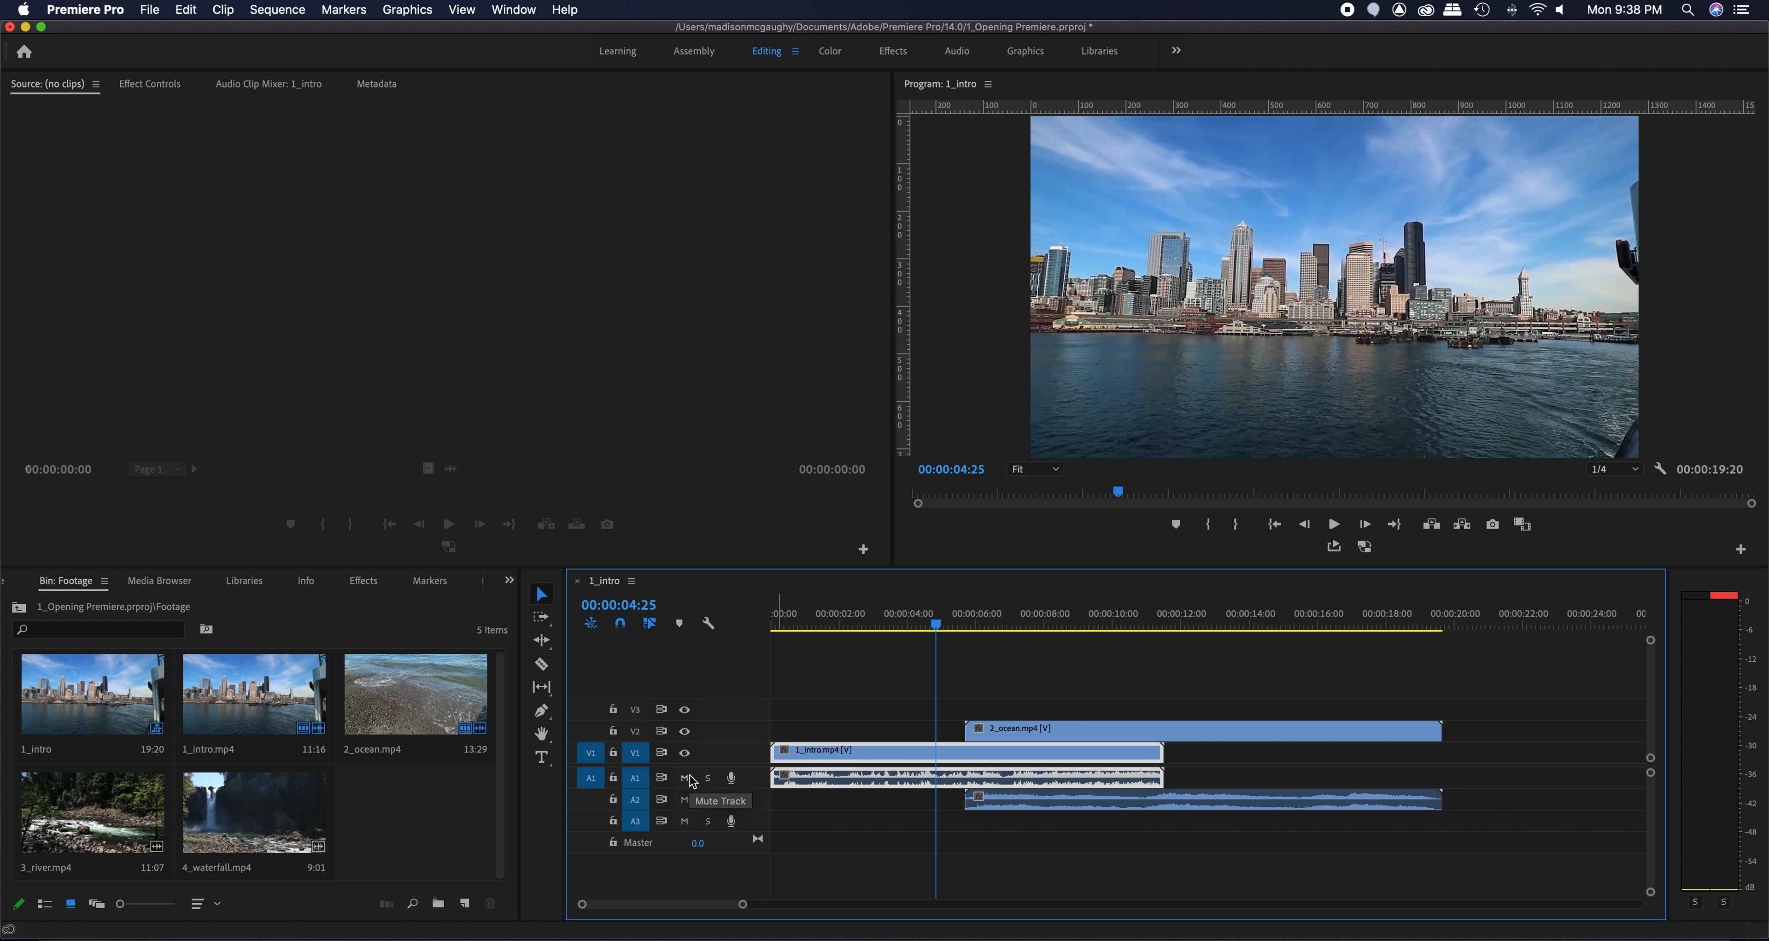
Solo audio track A1, scrub on into the ocean clip to check the sound, and turn the solo off.
click(712, 783)
drag(932, 618, 1209, 633)
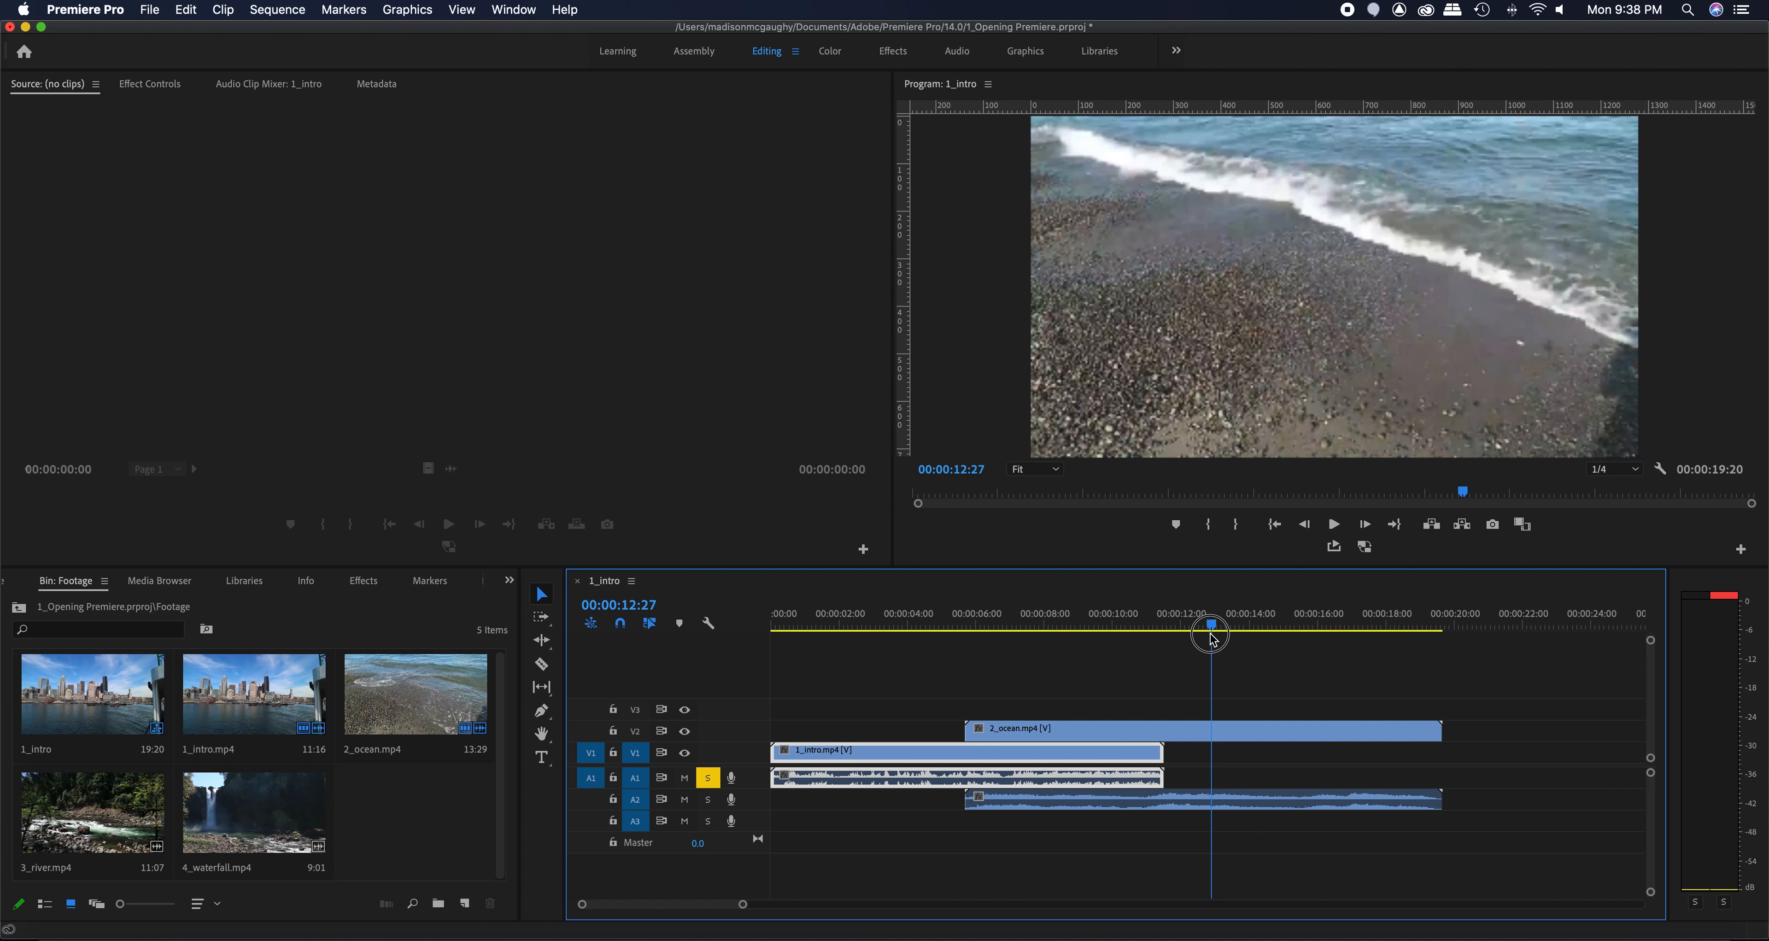
click(707, 777)
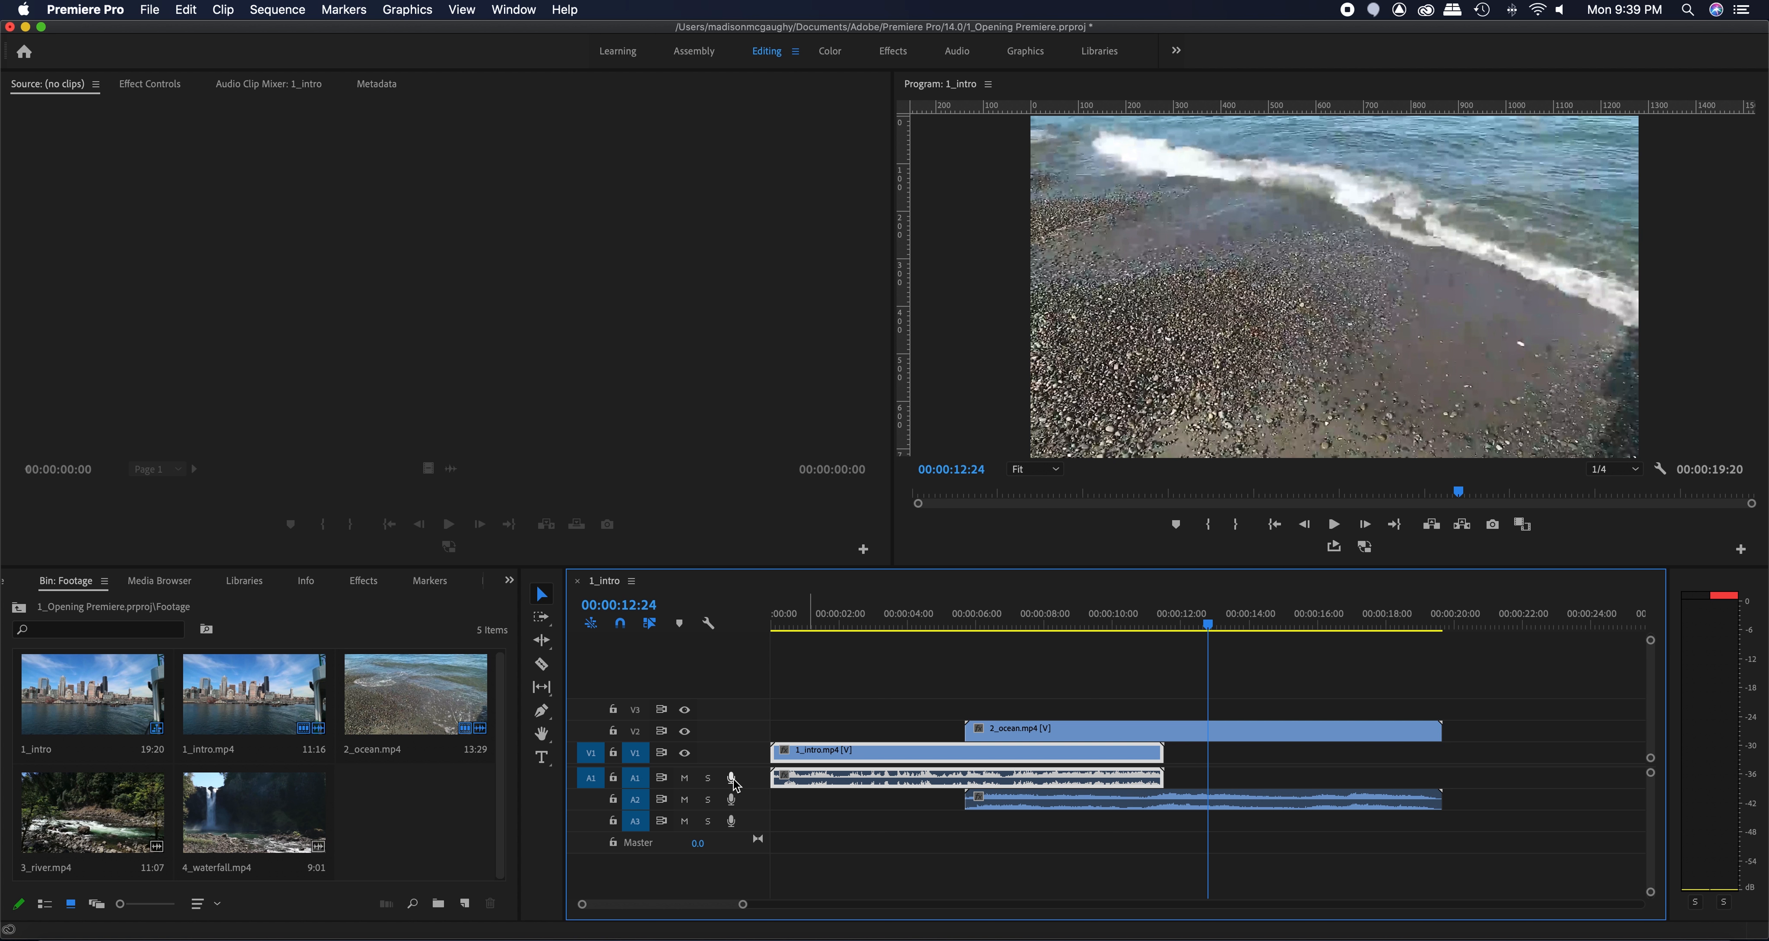
Try recording a voice-over on track A1 and stop the recording.
click(731, 778)
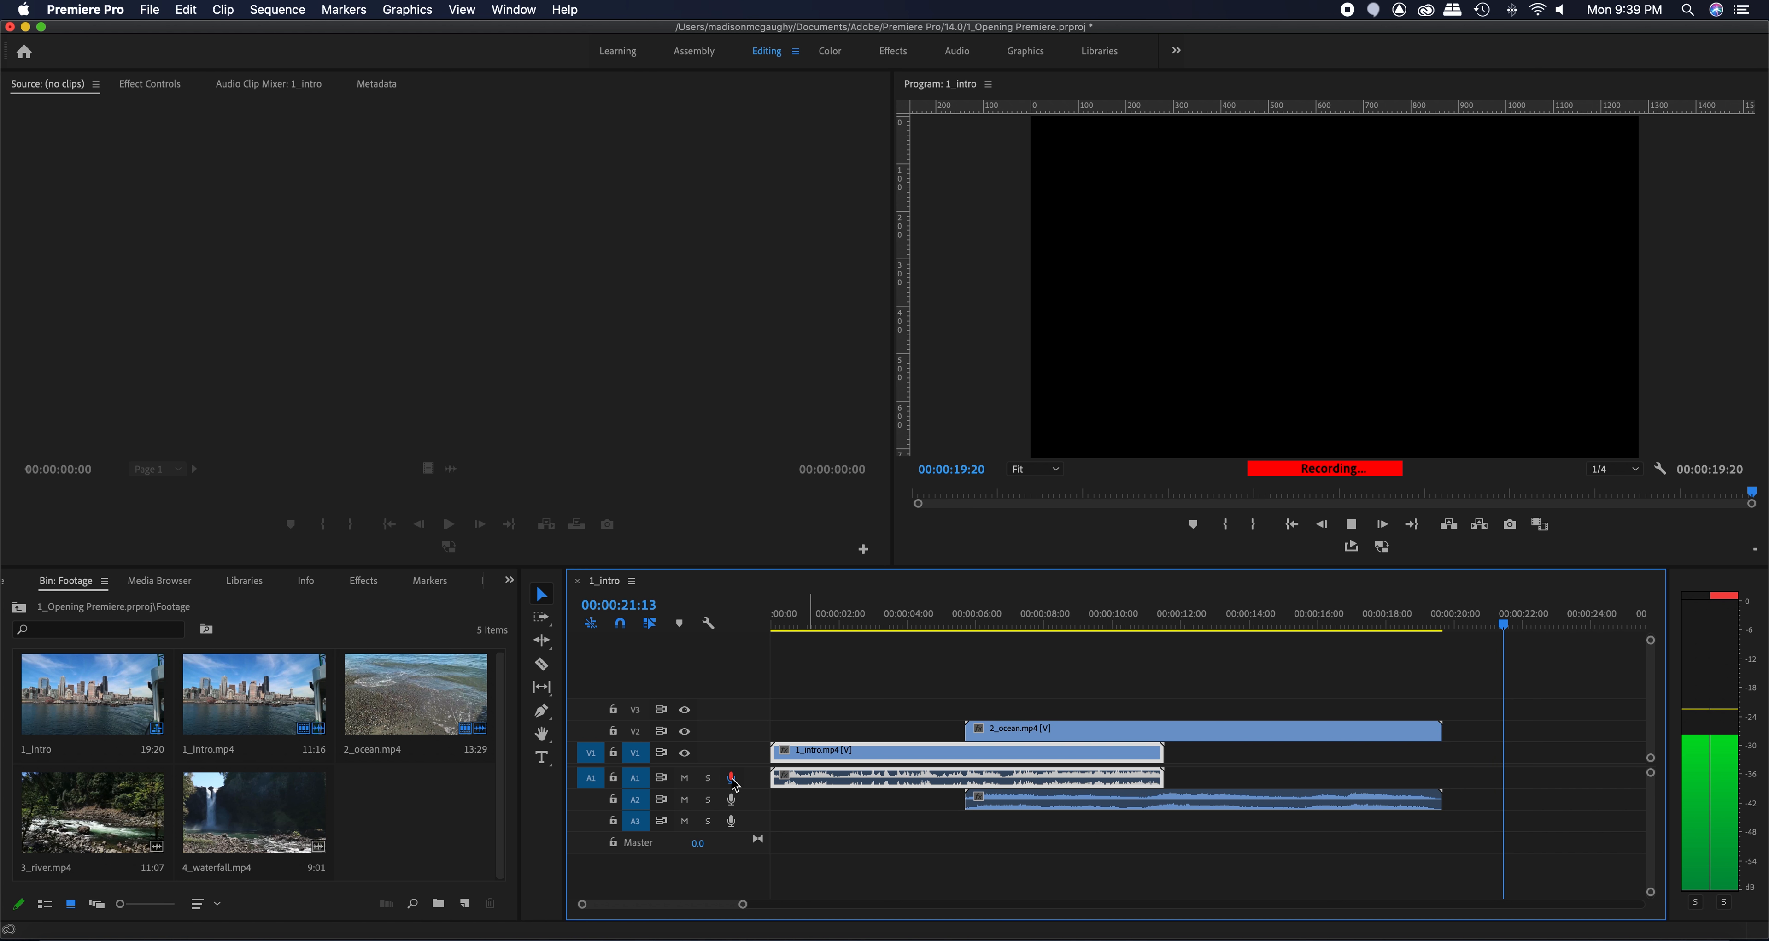
click(732, 777)
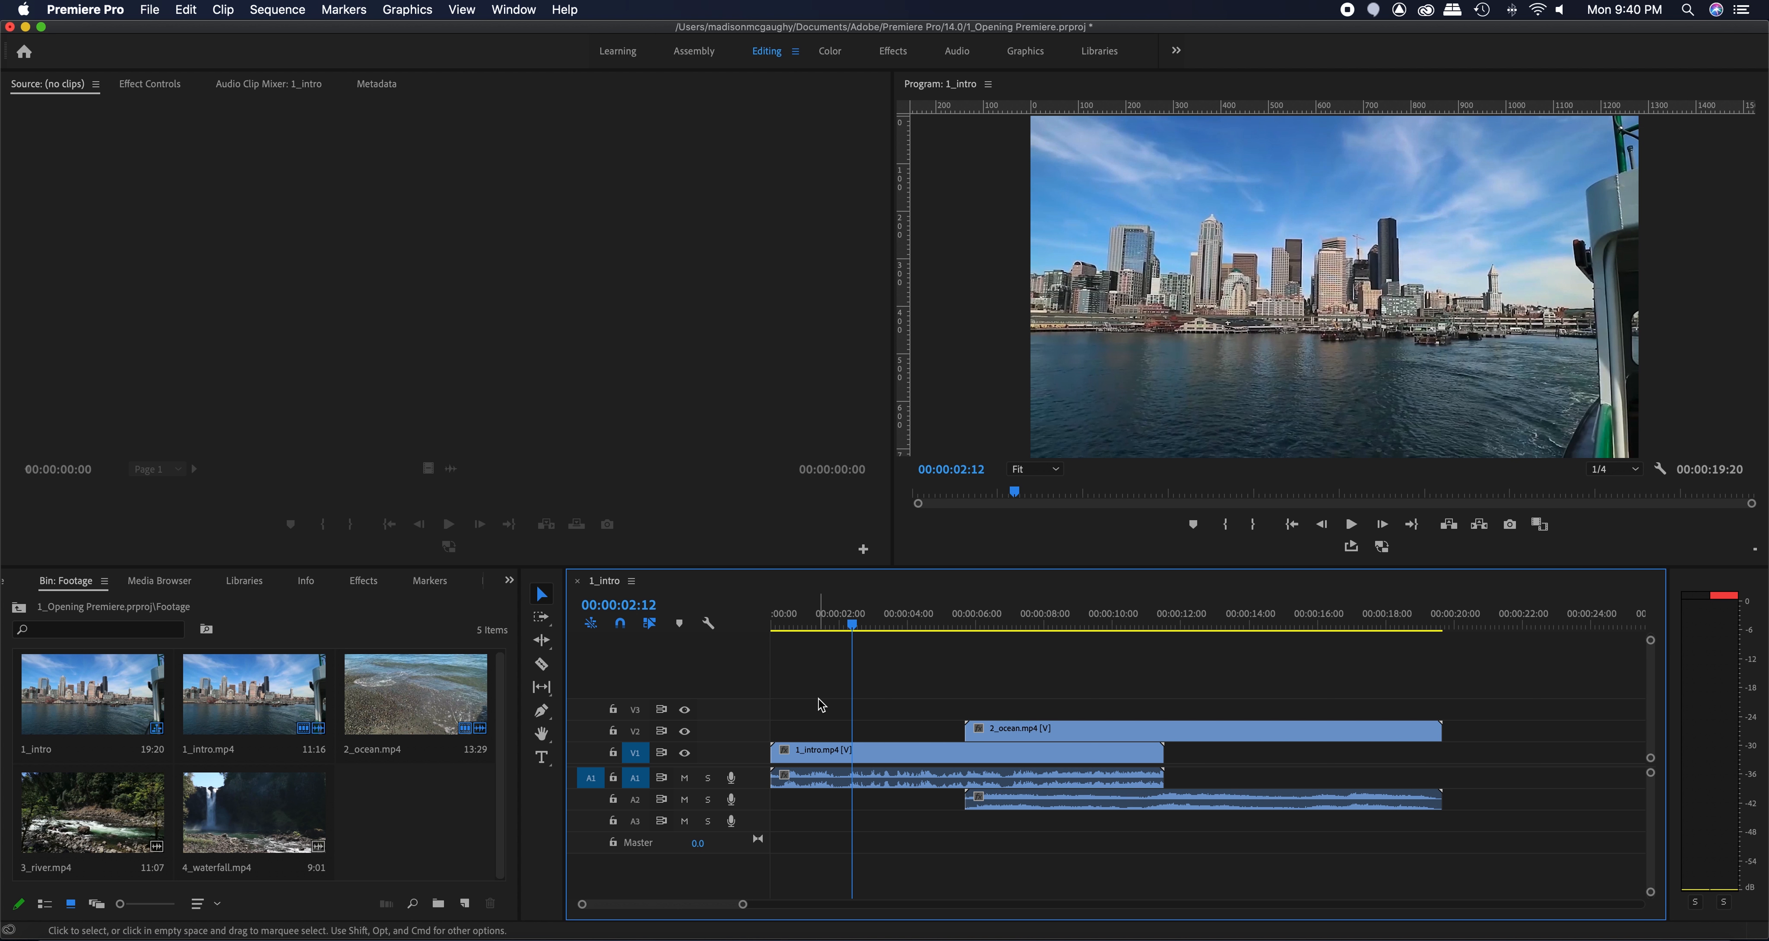
Jump the playhead back and forth between the edit points of the 1_intro.mp4 clip on V1.
key(Down)
key(Down)
key(Home)
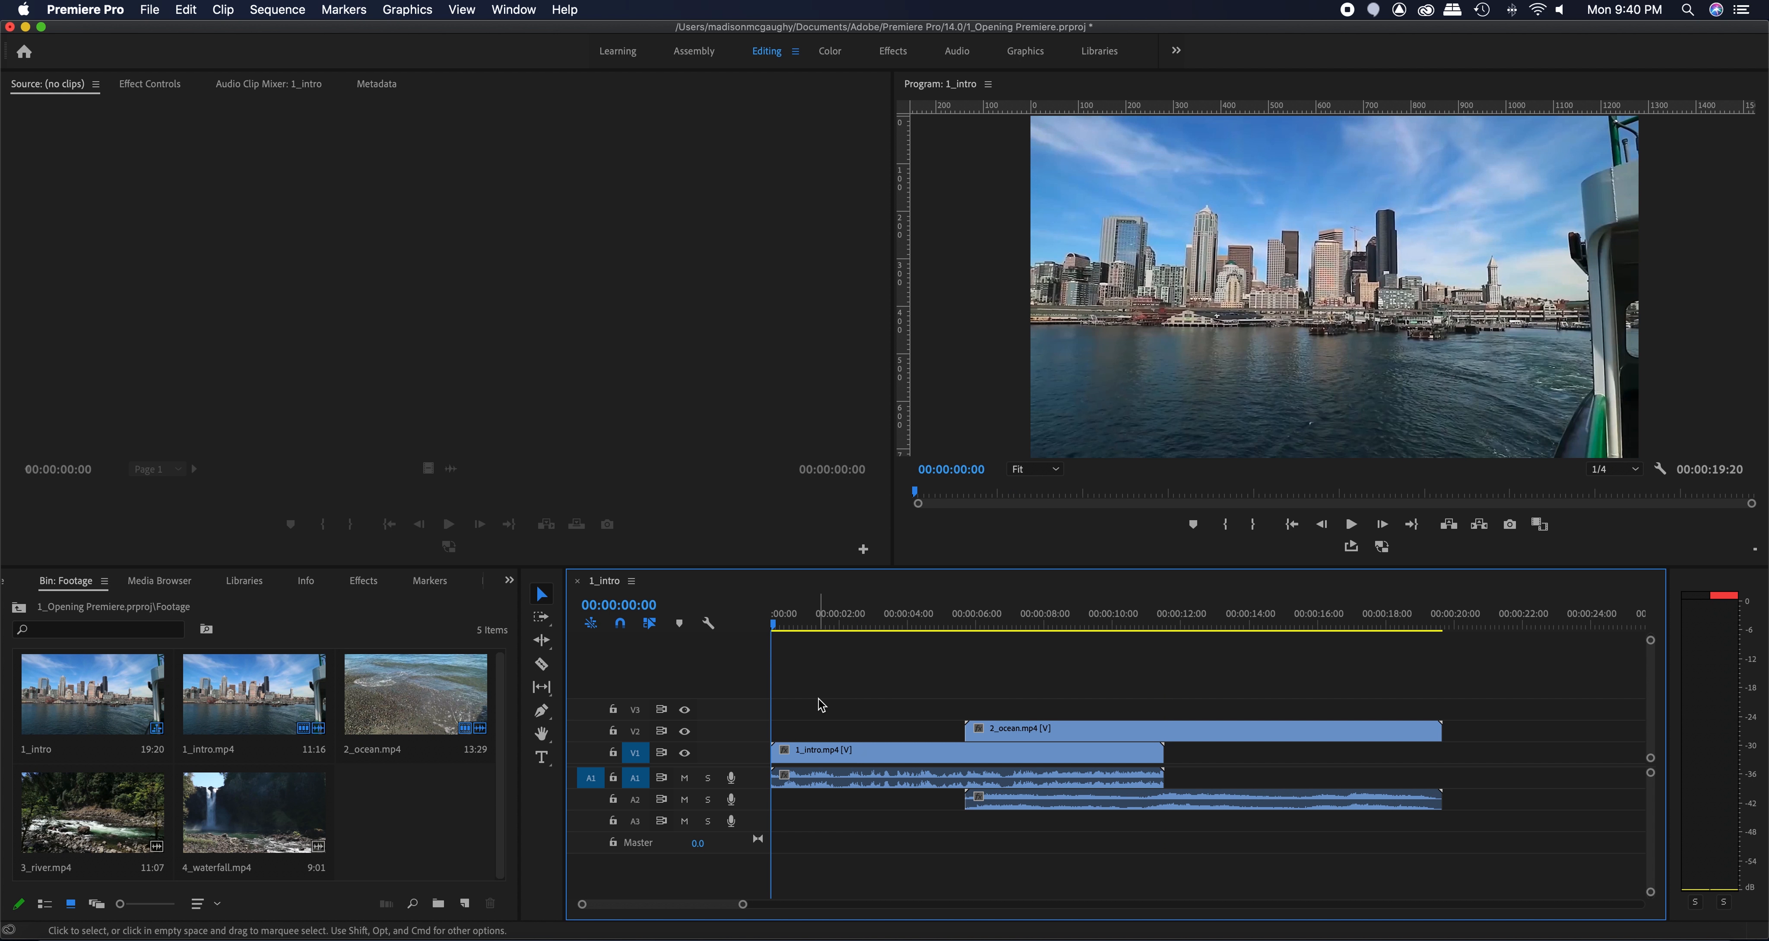
key(Down)
key(Up)
key(Down)
key(Up)
Target track V2, step the playhead through the edit points of both clips, and return to the sequence start.
click(636, 731)
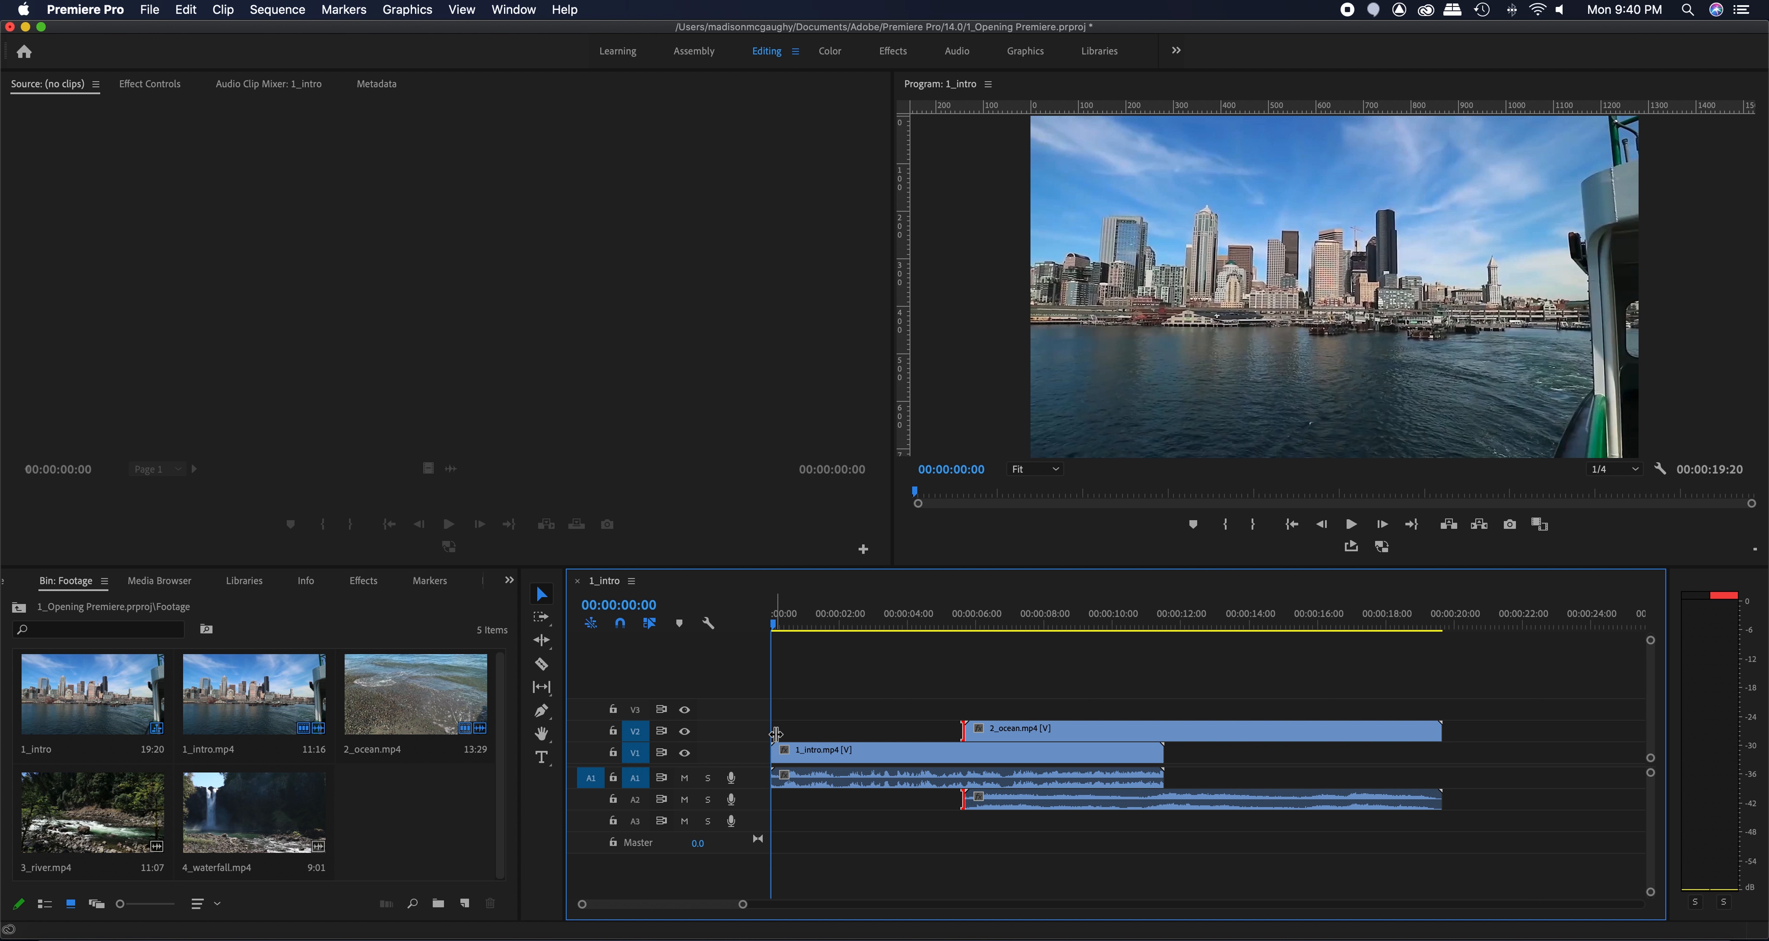
key(Down)
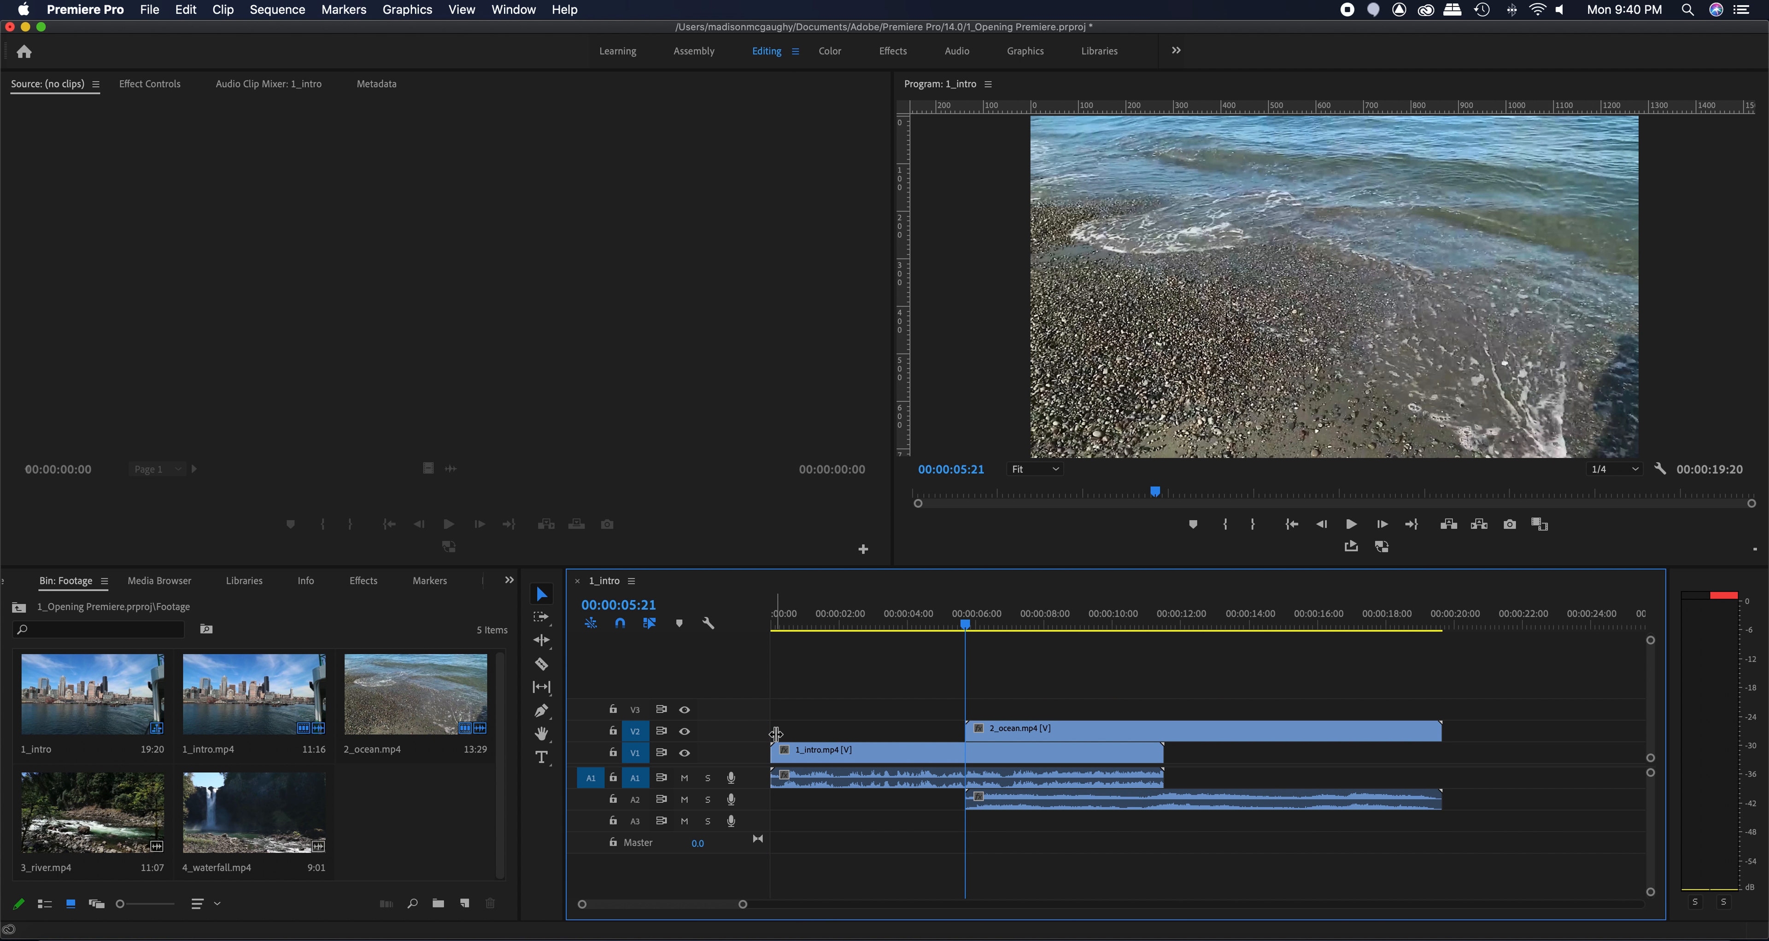
key(Down)
key(Down)
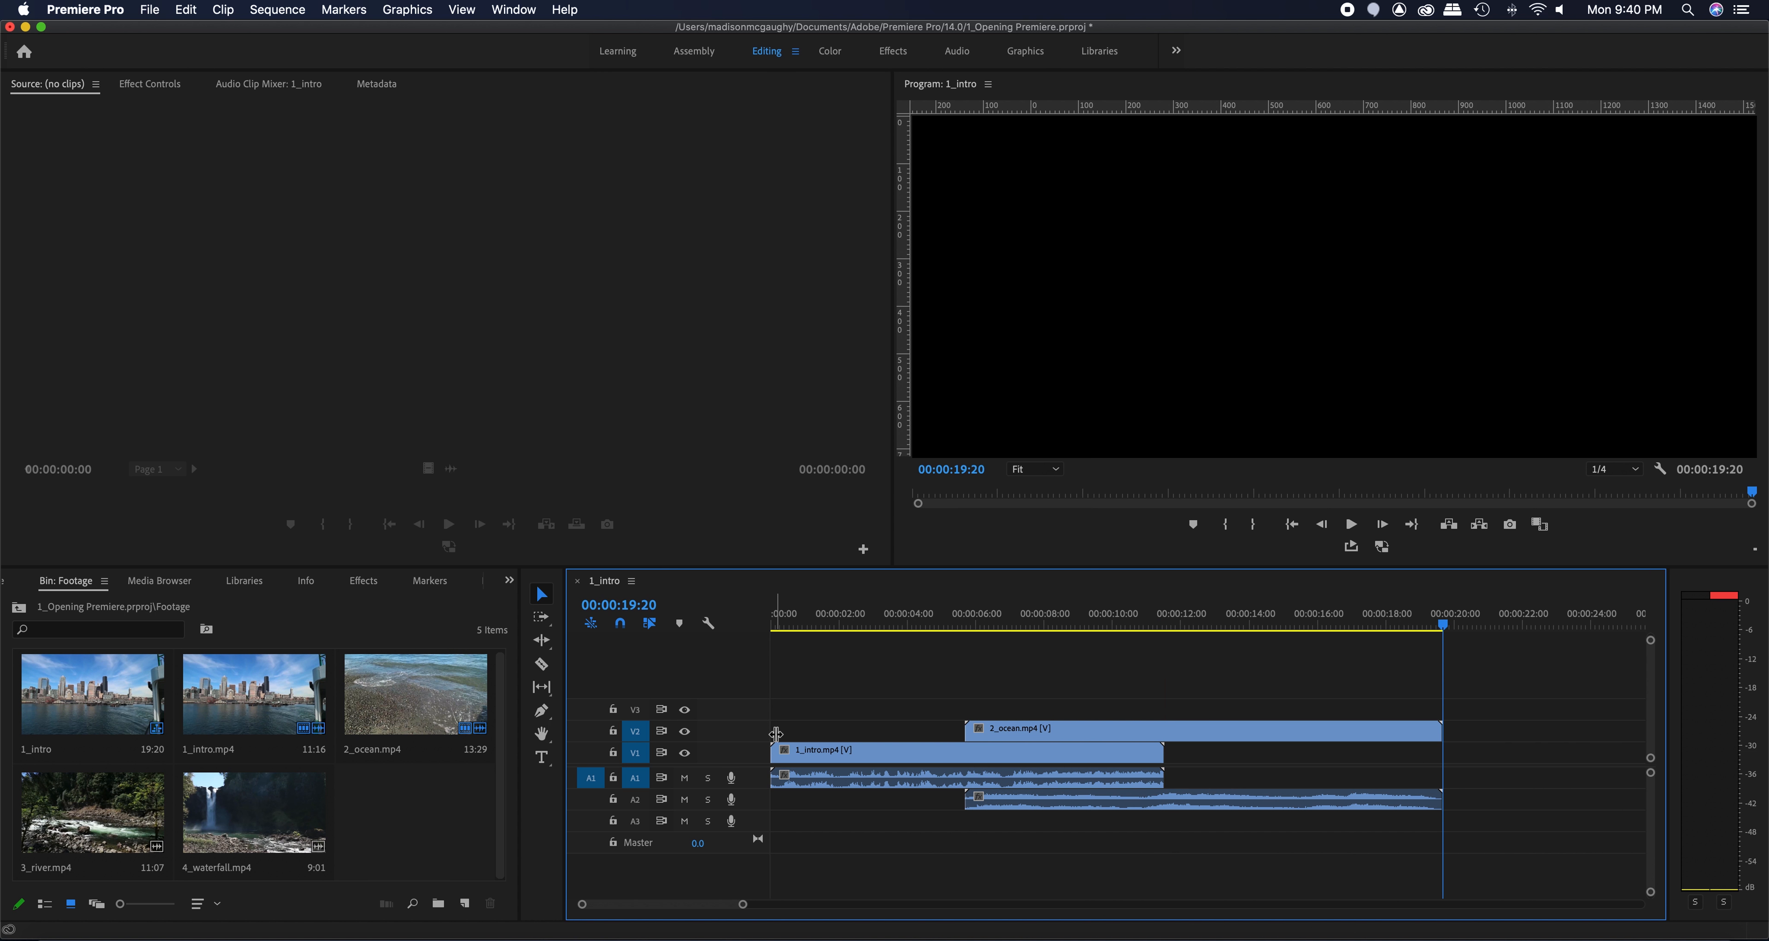
key(Up)
key(Up)
key(Up)
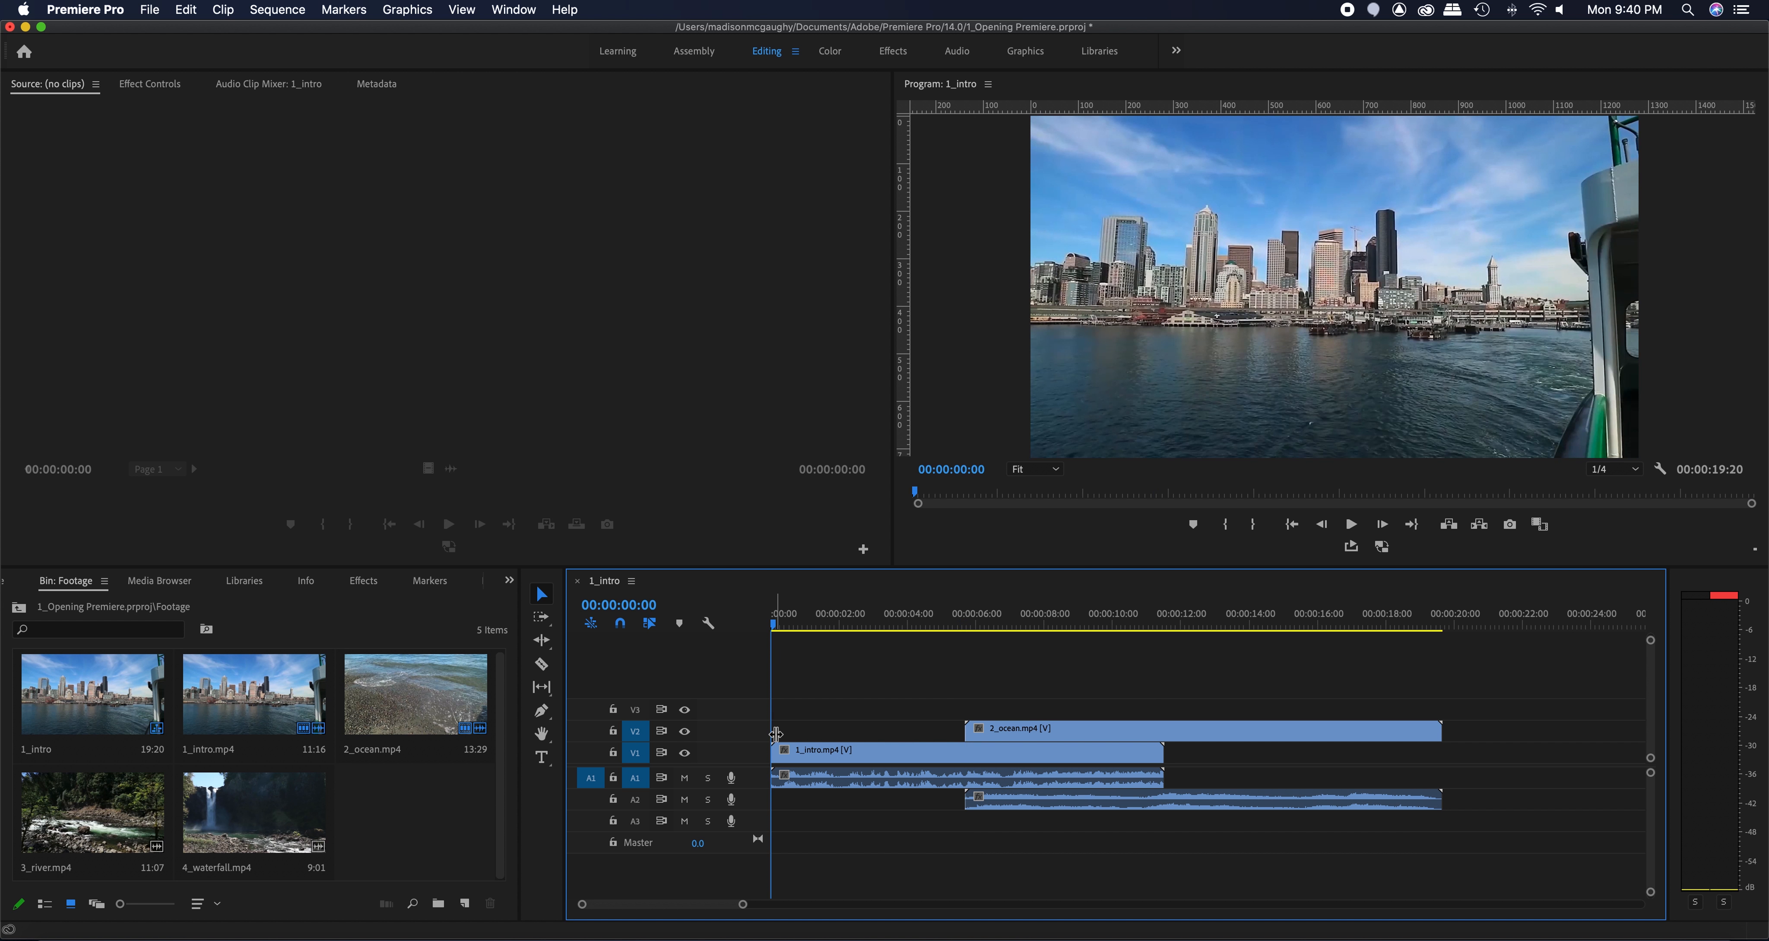
key(Down)
key(Down)
key(Down)
key(Home)
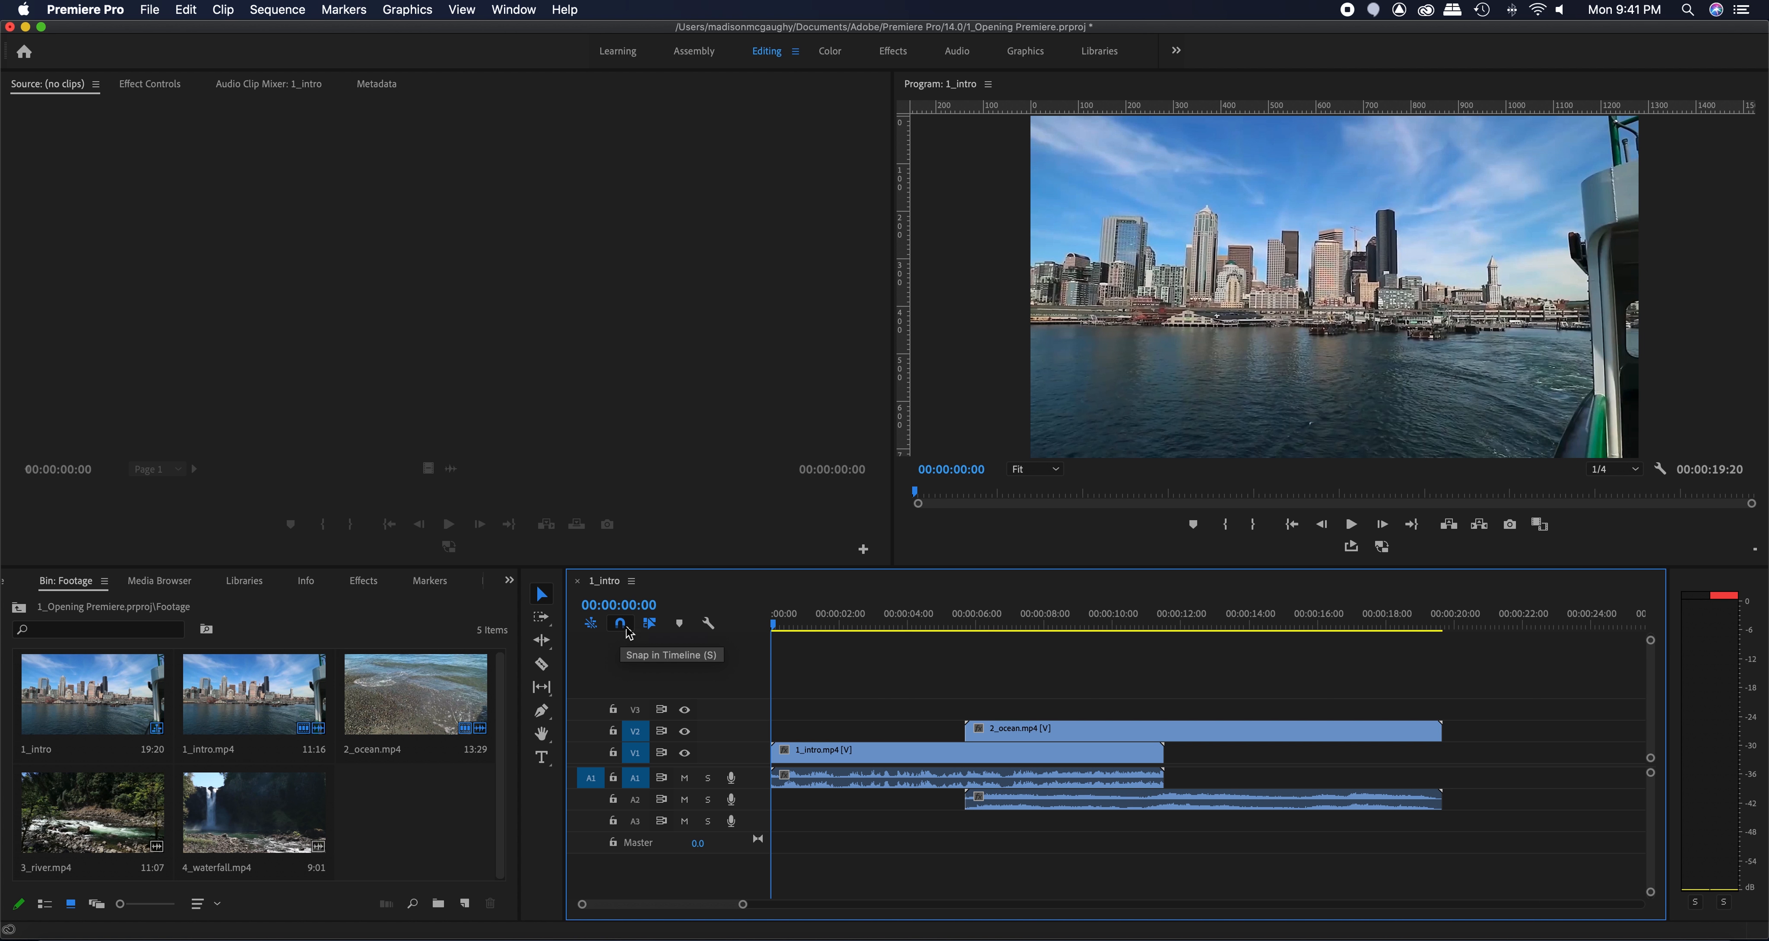
With the playhead at 00:00:02:29, shift the 2_ocean.mp4 clip along V2, toggling timeline snapping off and on, and leave it ending at 00:00:19:07.
drag(824, 626, 872, 627)
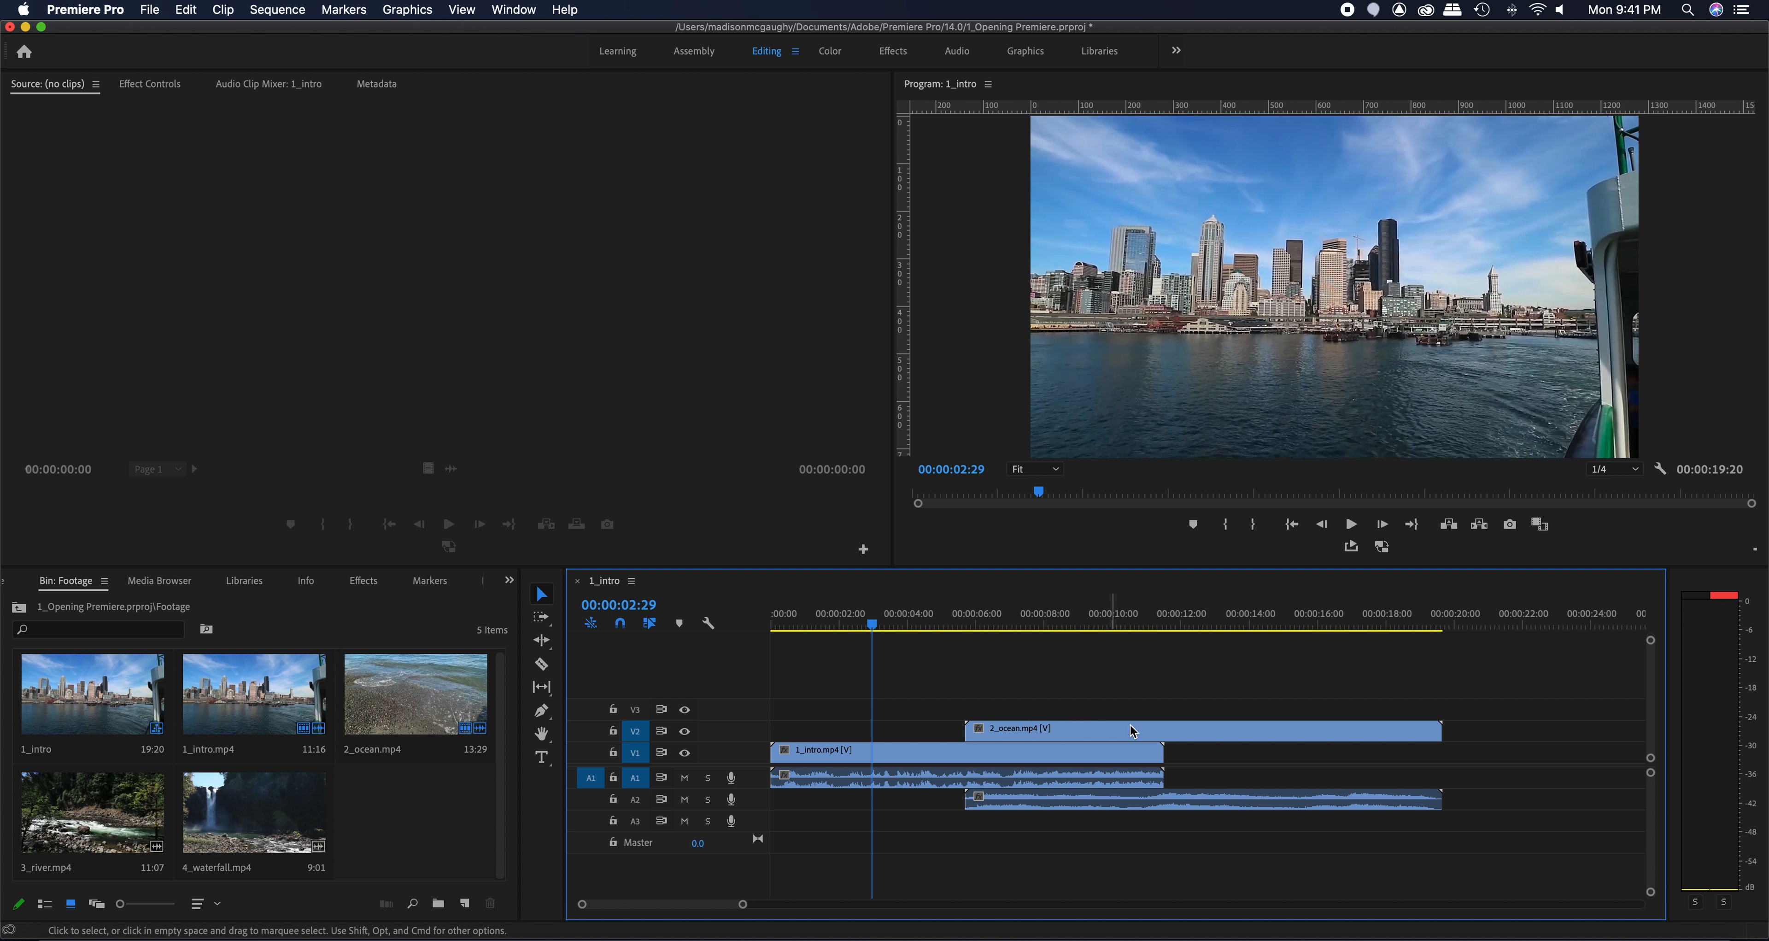
click(1133, 732)
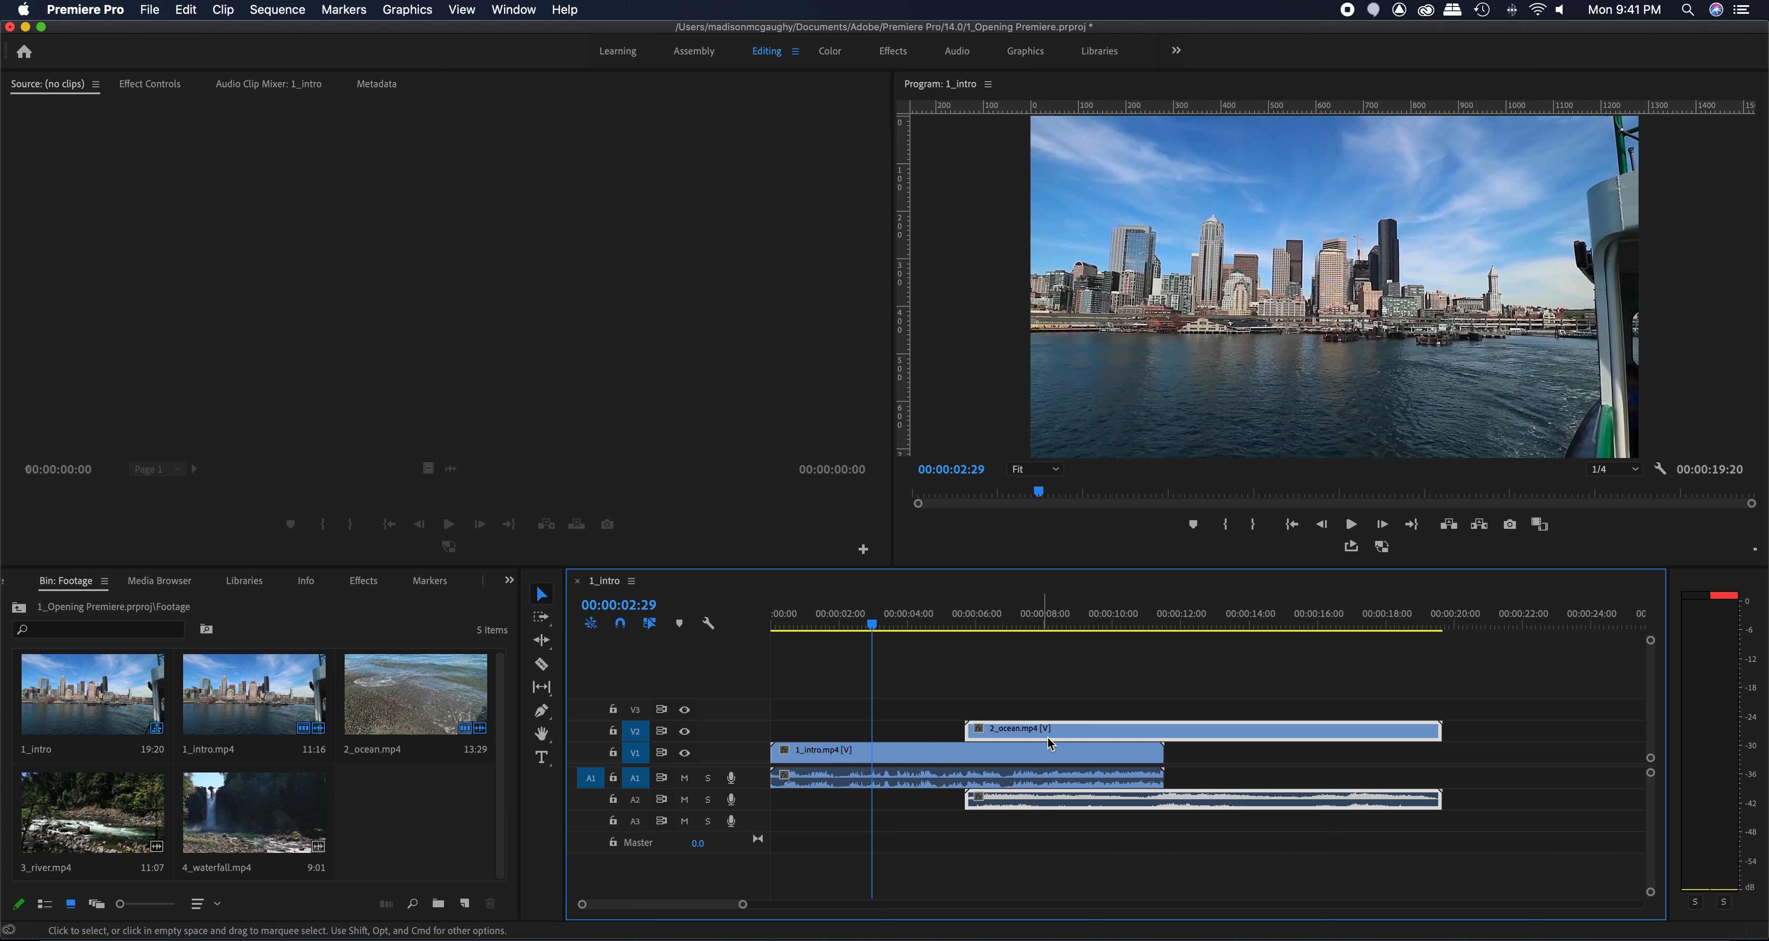
click(1114, 729)
drag(1114, 732, 1216, 729)
click(620, 625)
click(621, 623)
drag(1239, 732, 1134, 726)
Turn off Linked Selection, try moving the 2_ocean.mp4 video away from its audio, and undo the move.
click(650, 625)
drag(1085, 732, 1275, 736)
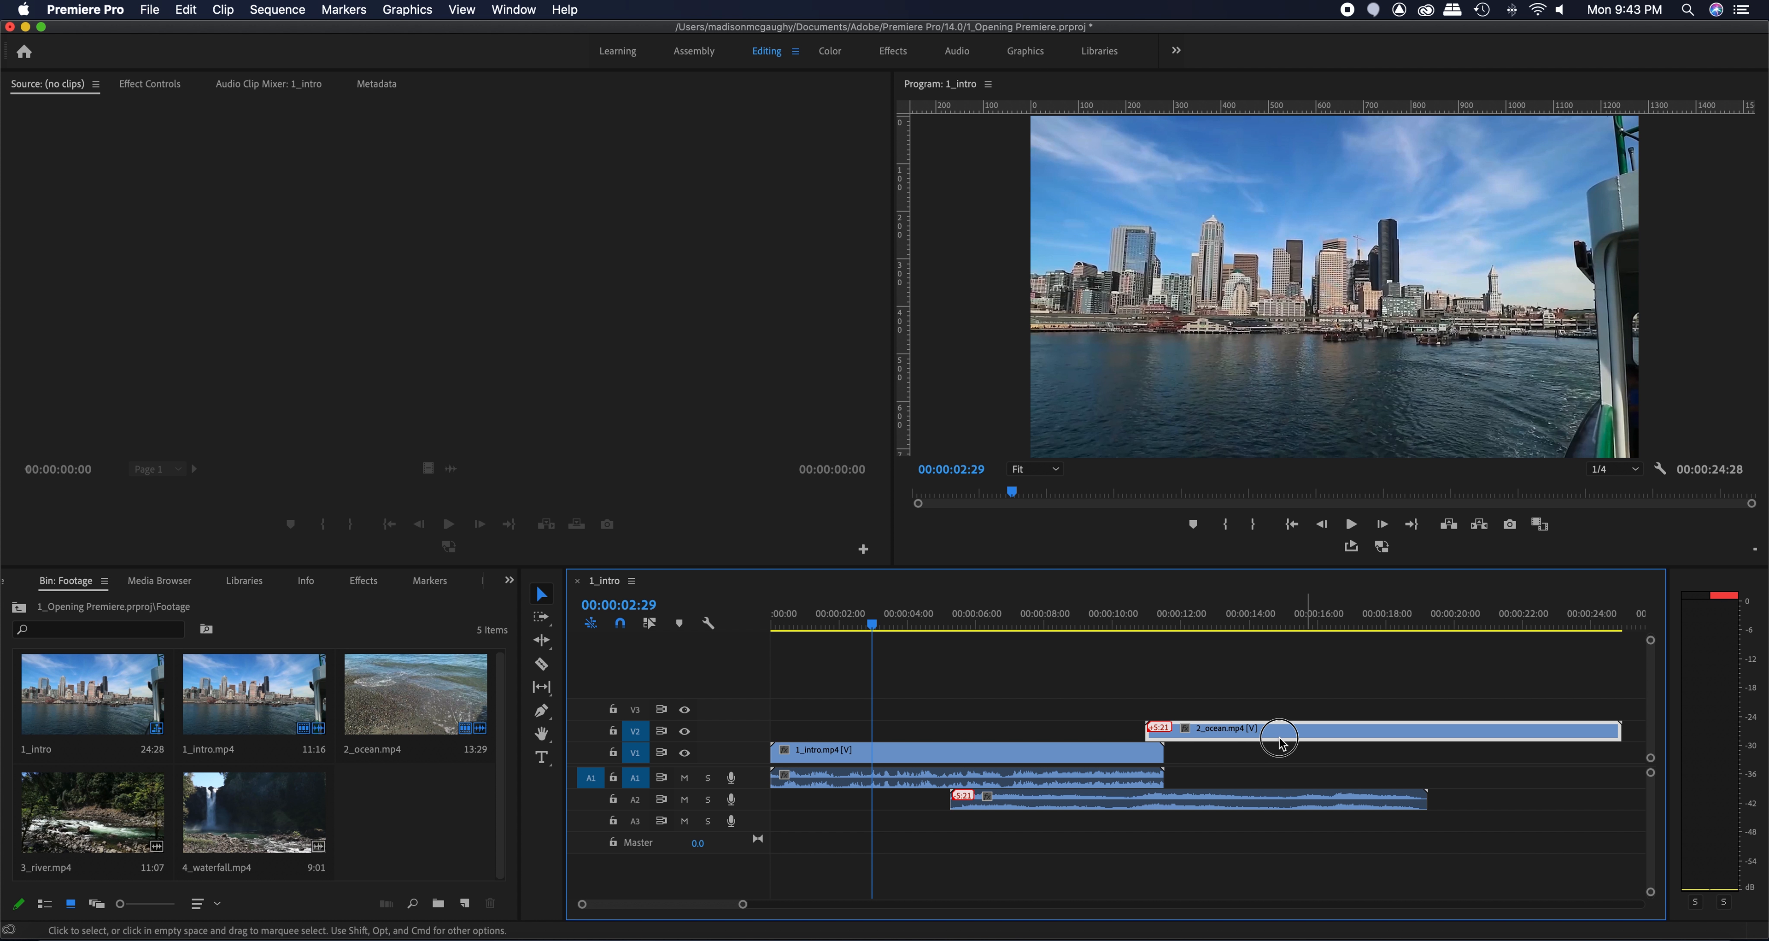
key(super+z)
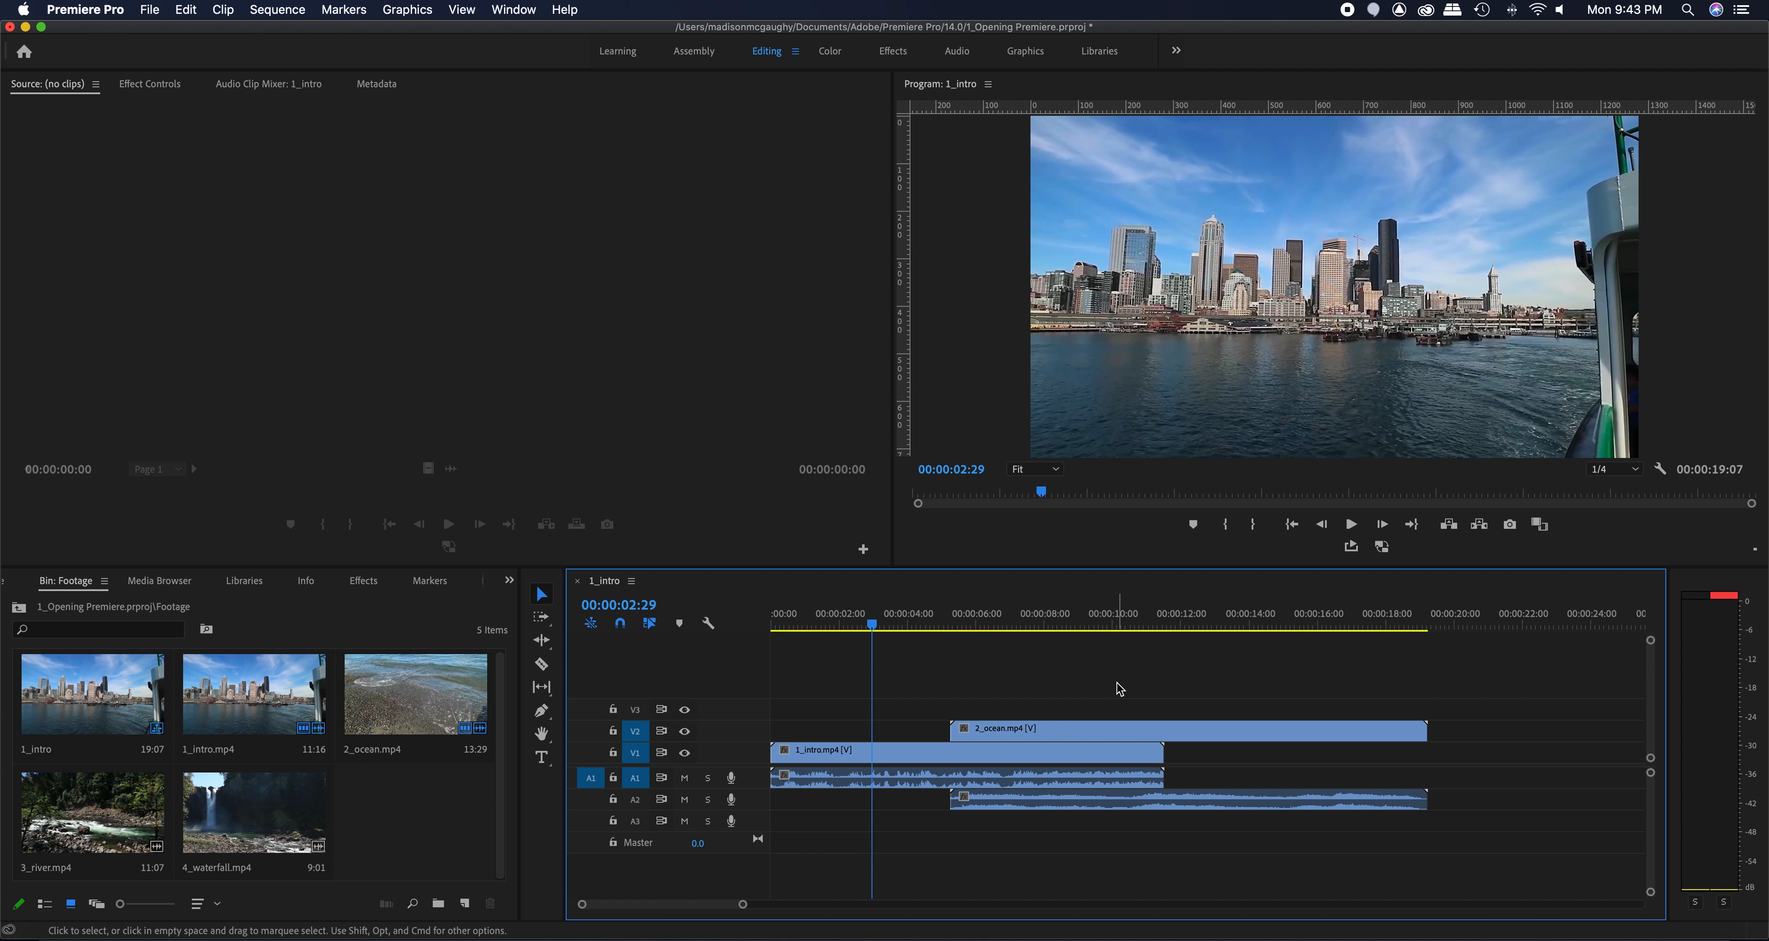
Unlink the 2_ocean.mp4 video from its audio, select each part separately, and compare with selecting the linked 1_intro.mp4 clip.
right_click(1207, 736)
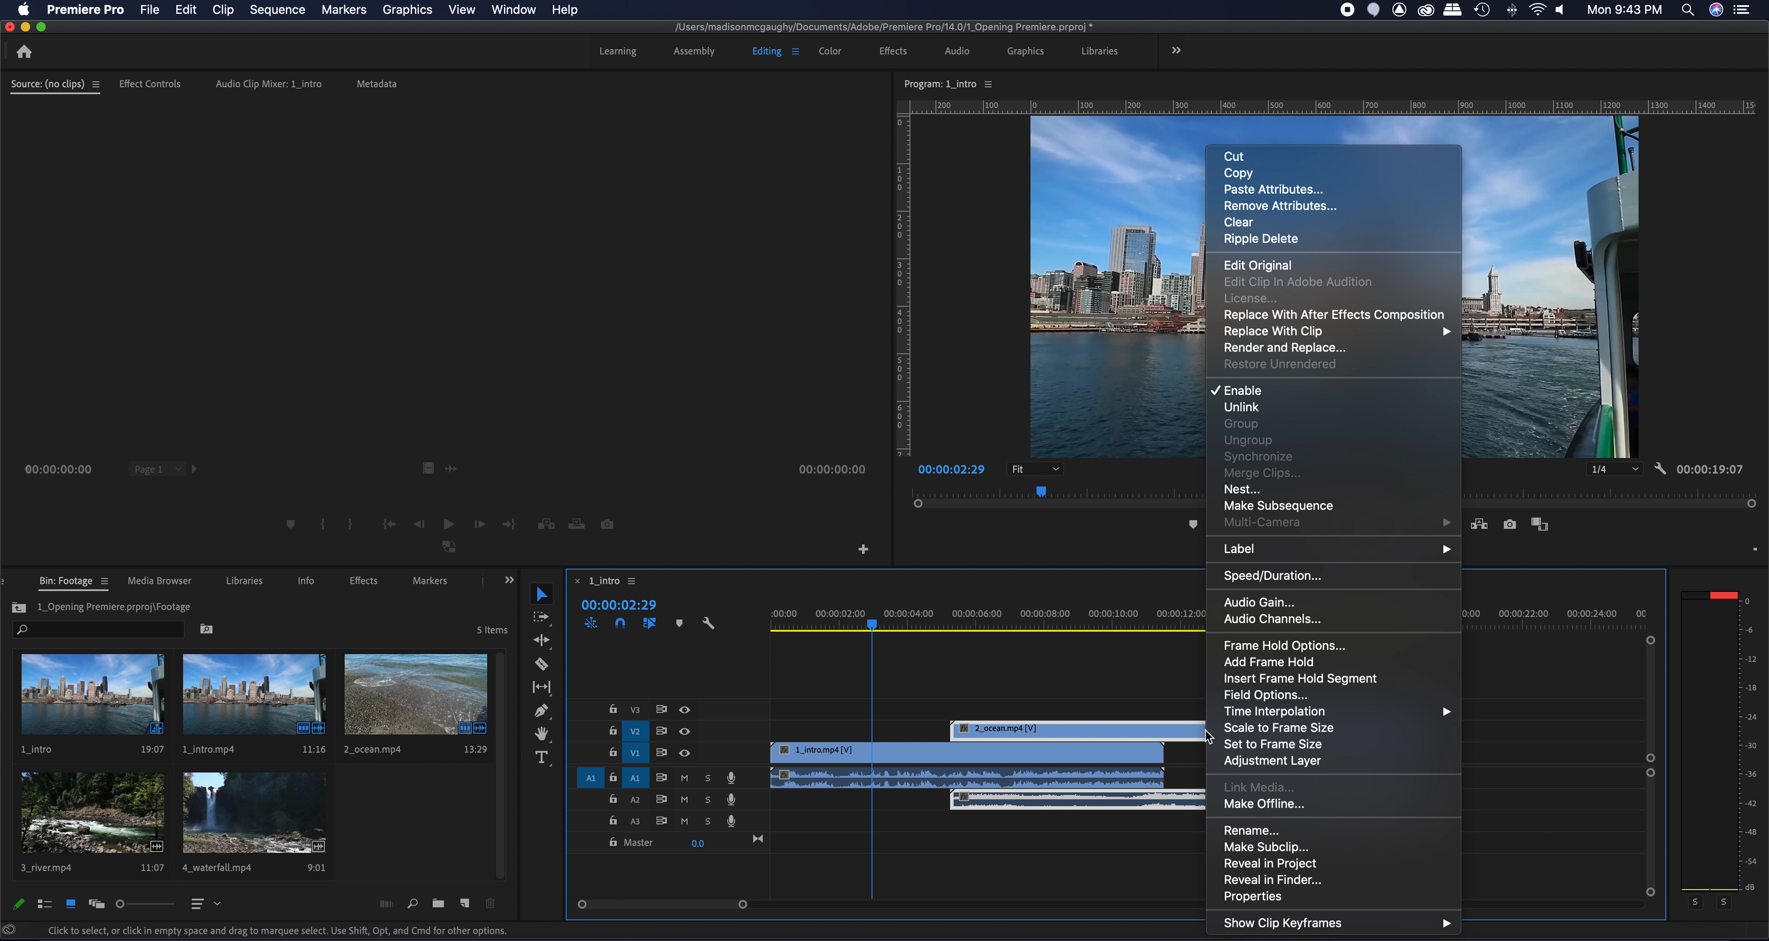
click(1254, 409)
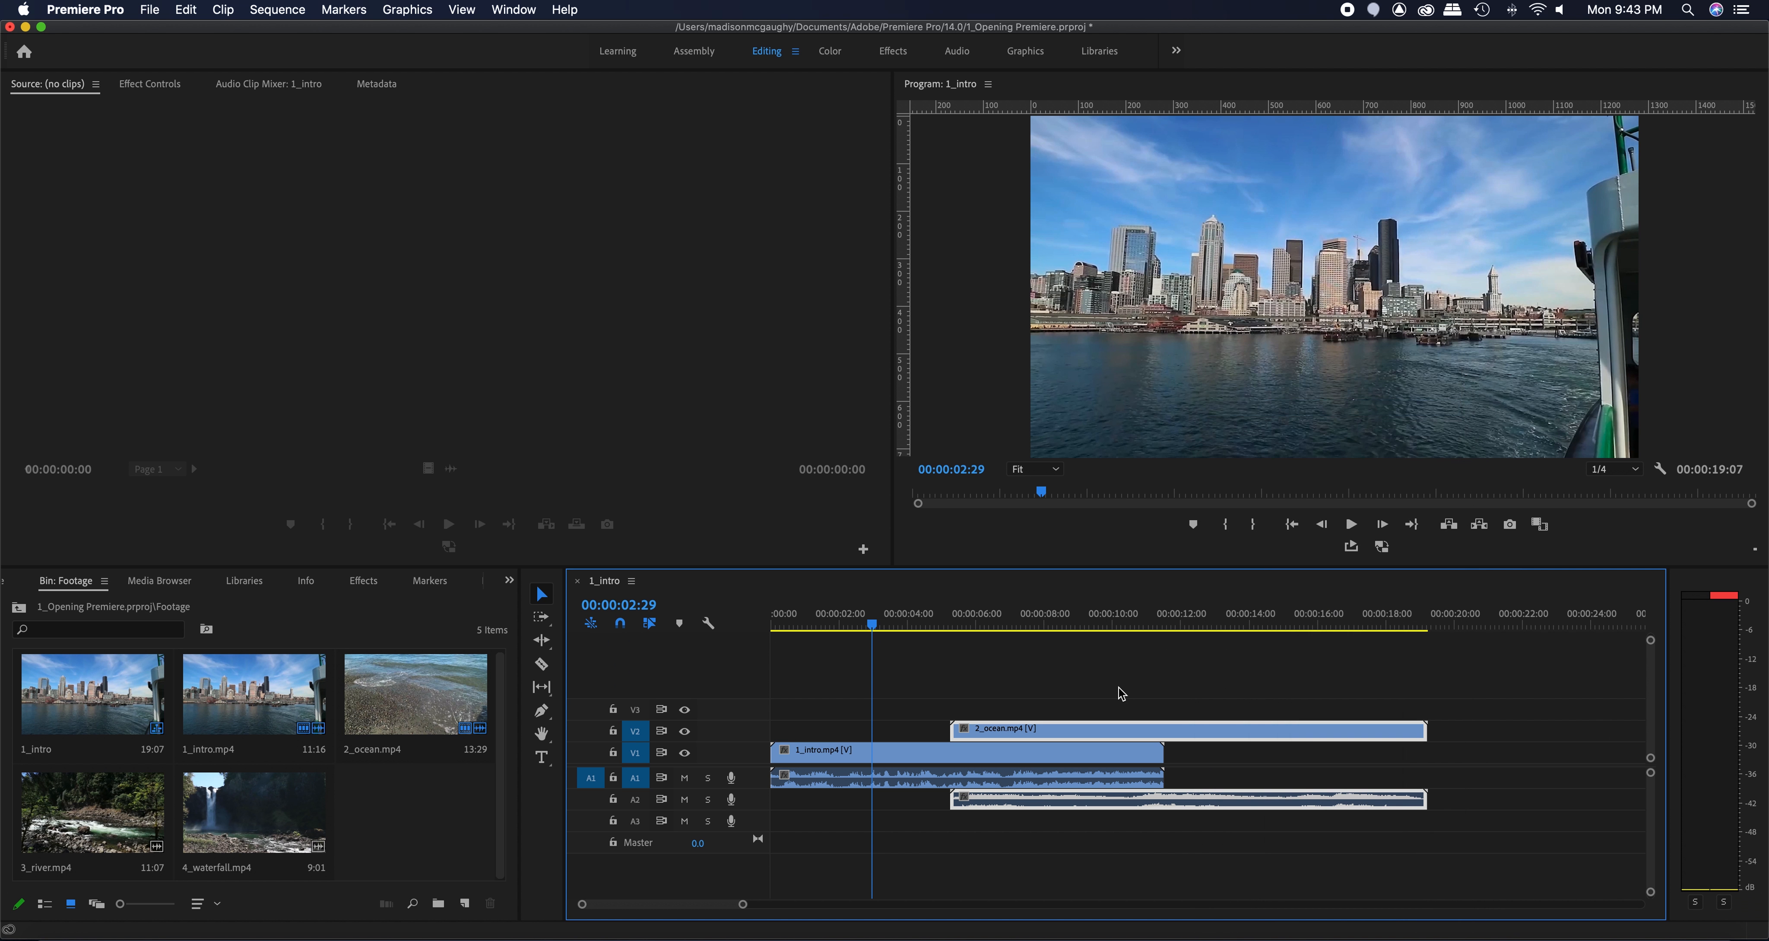
click(999, 731)
click(1055, 801)
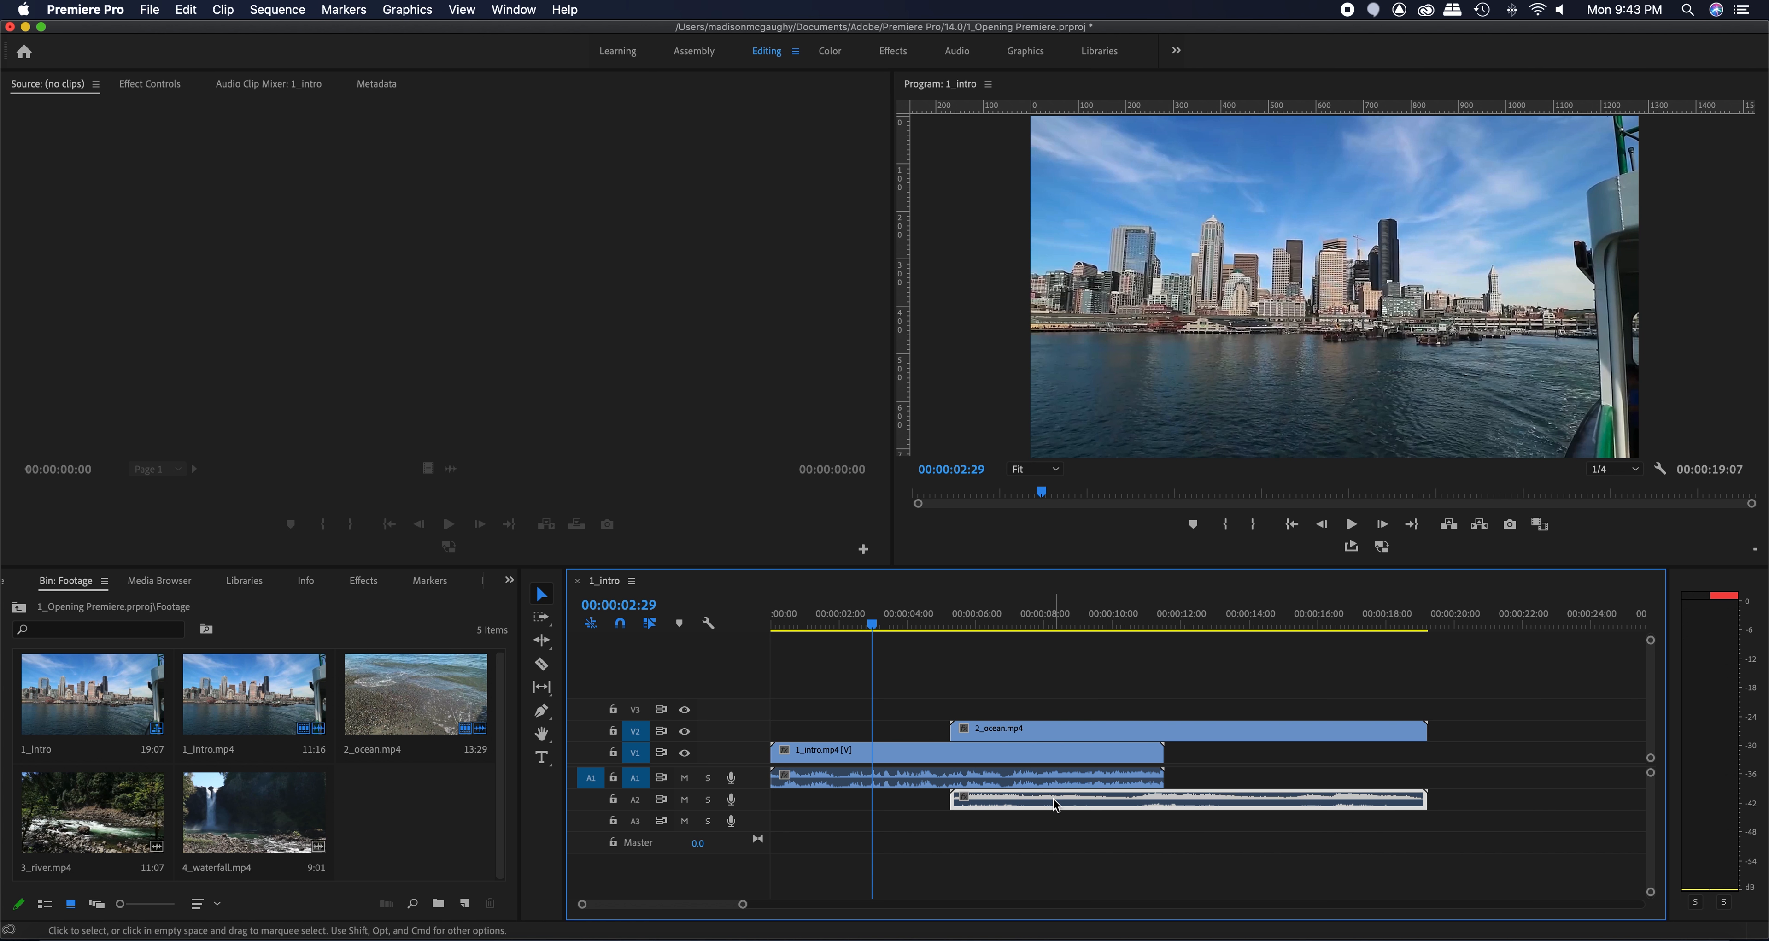
click(1023, 735)
click(916, 754)
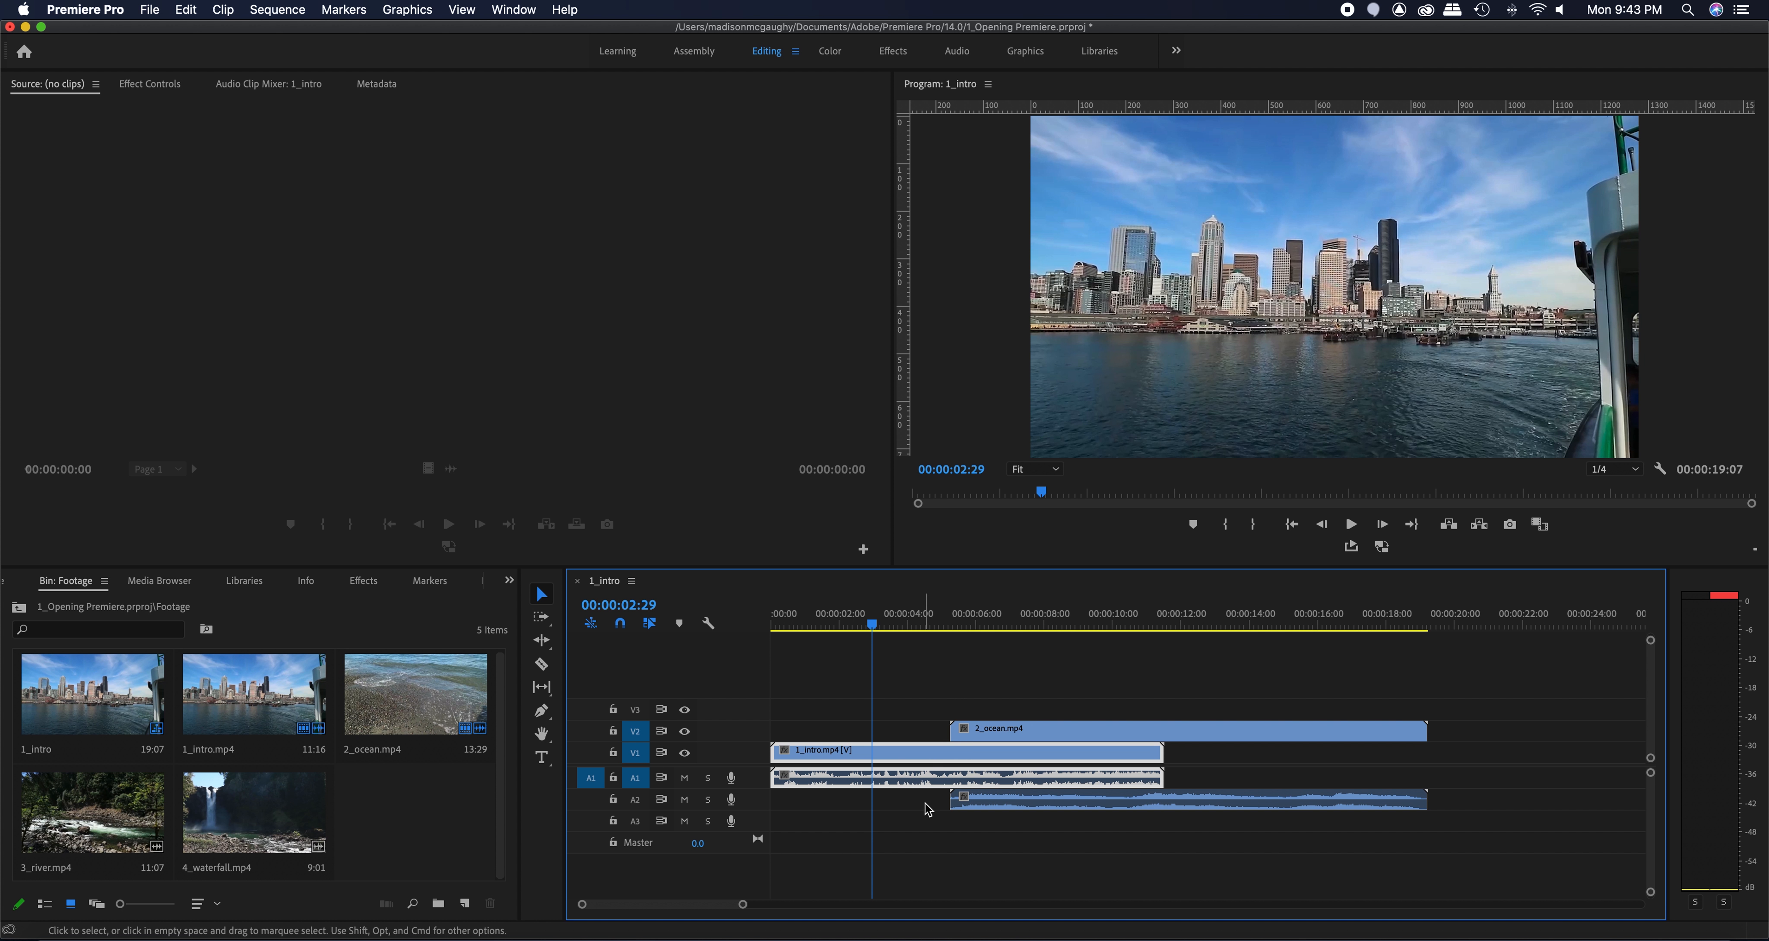
click(1203, 695)
Try moving the unlinked 2_ocean.mp4 video along V2 to end at 00:00:24:18, and undo the move and the unlinking.
click(1171, 733)
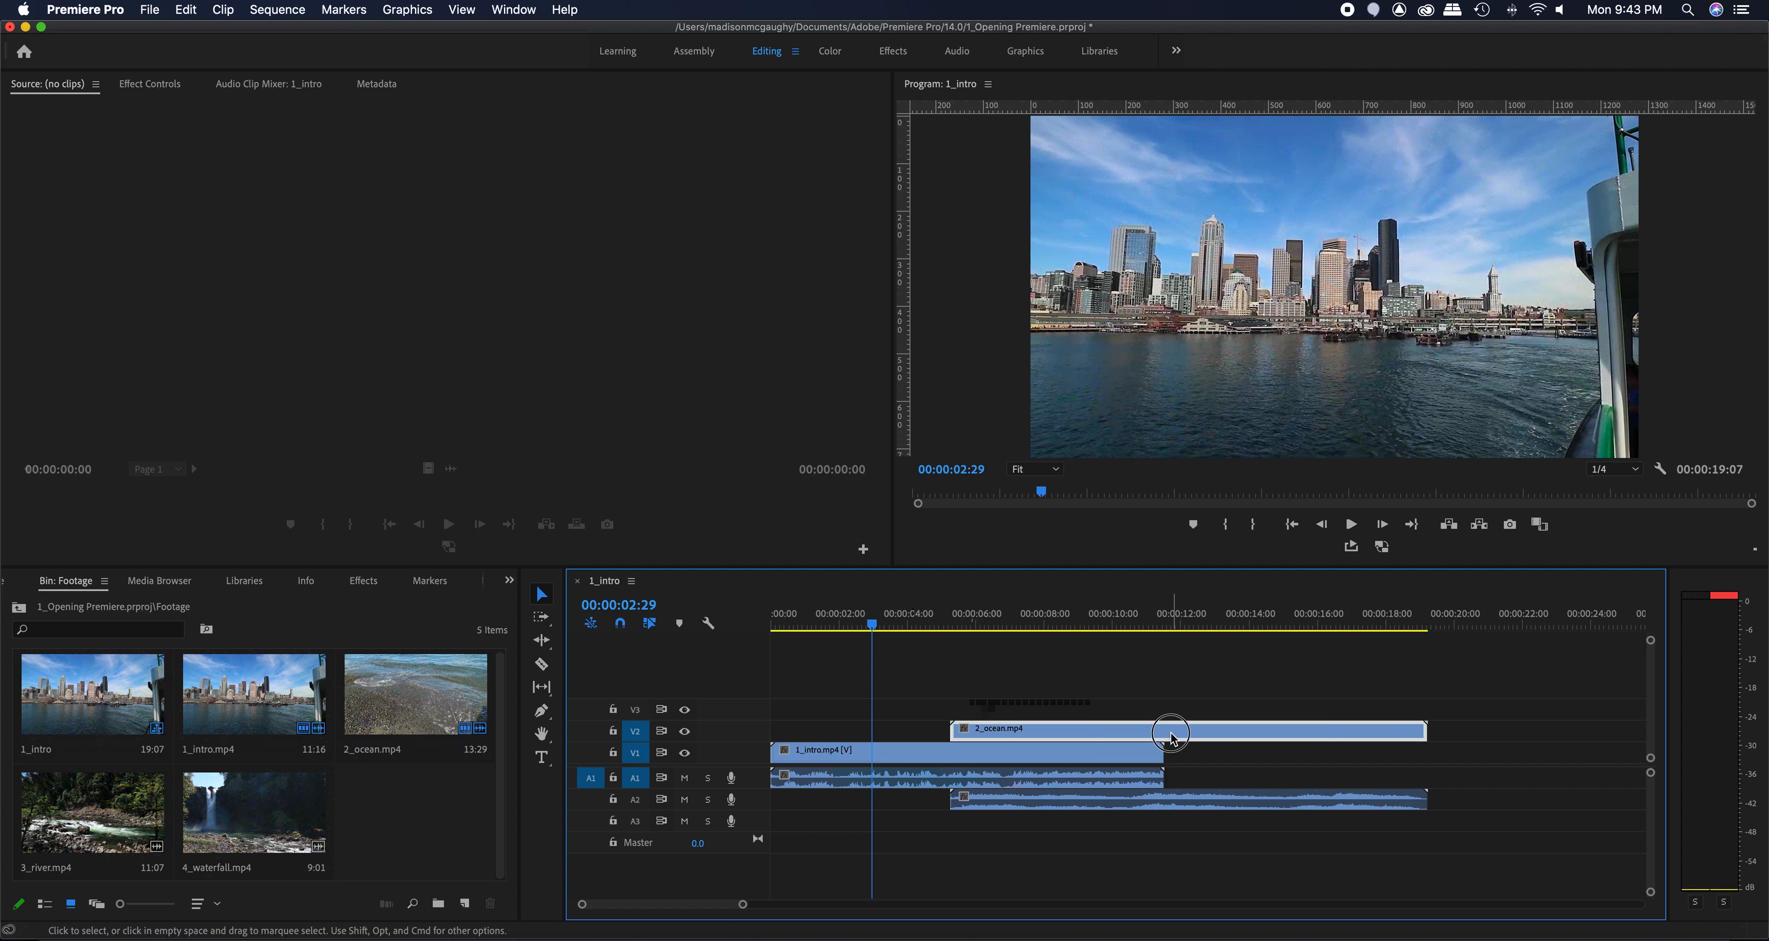
click(1226, 805)
click(1213, 737)
drag(1037, 731, 1222, 734)
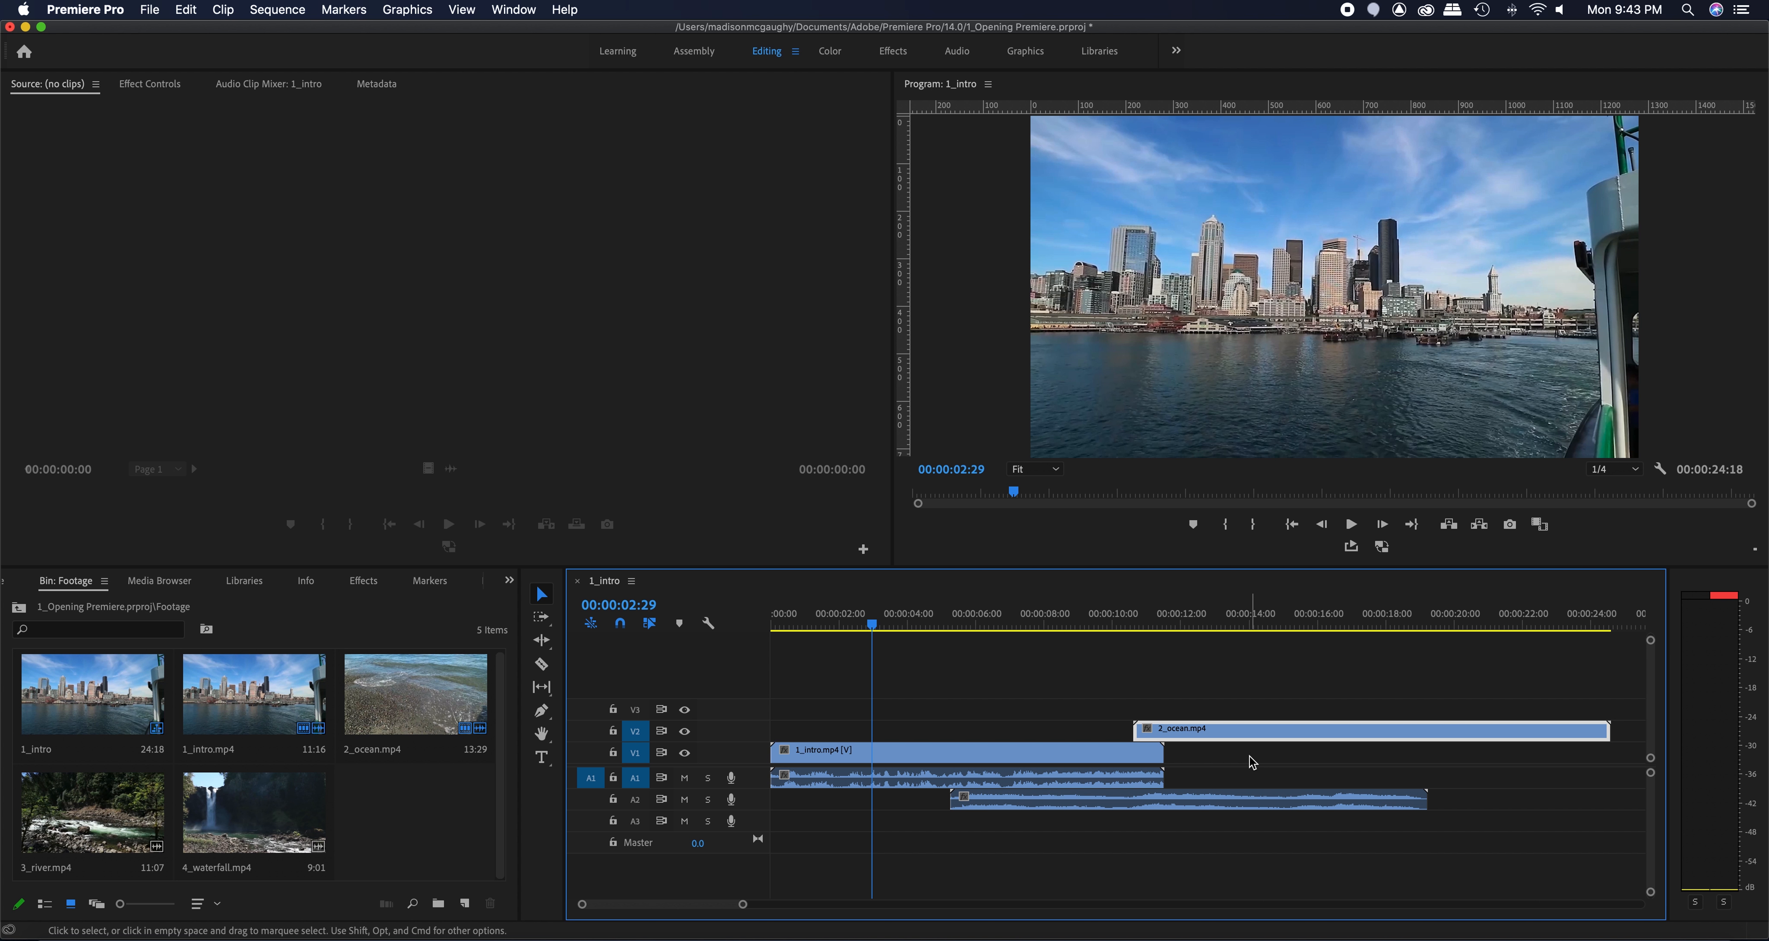
key(super+z)
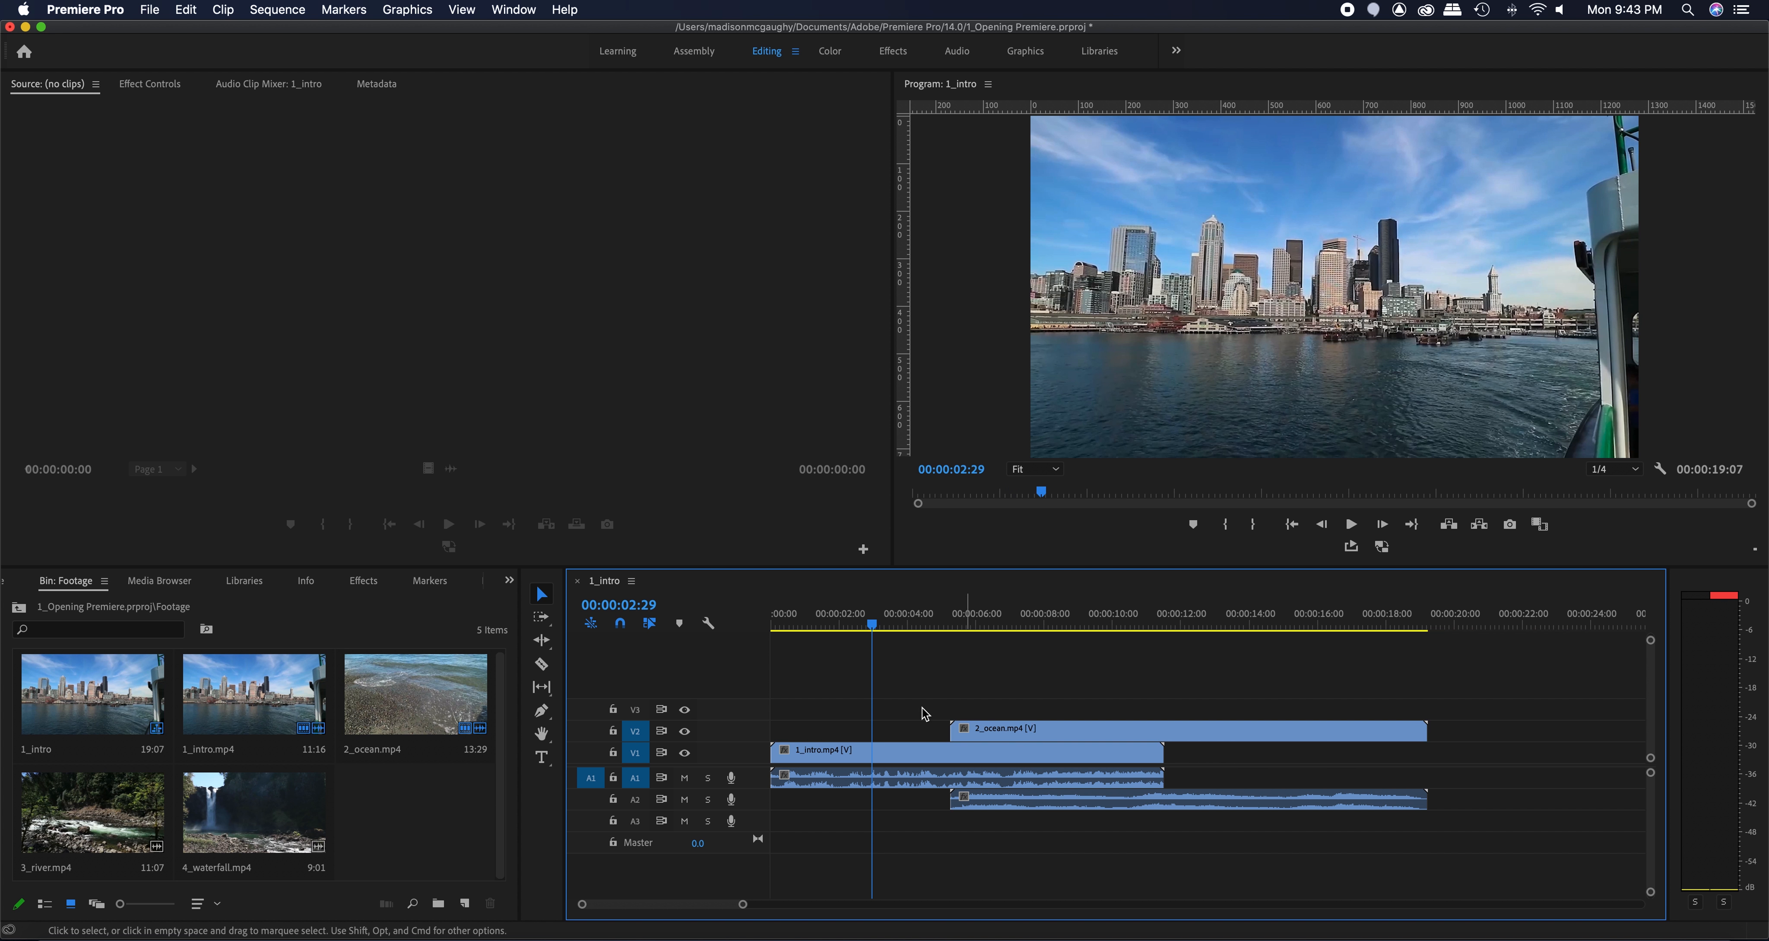
With Linked Selection off, shift only the 2_ocean.mp4 video 5:12 later on V2, and move it back into sync with its audio.
click(649, 623)
drag(1030, 729, 1214, 729)
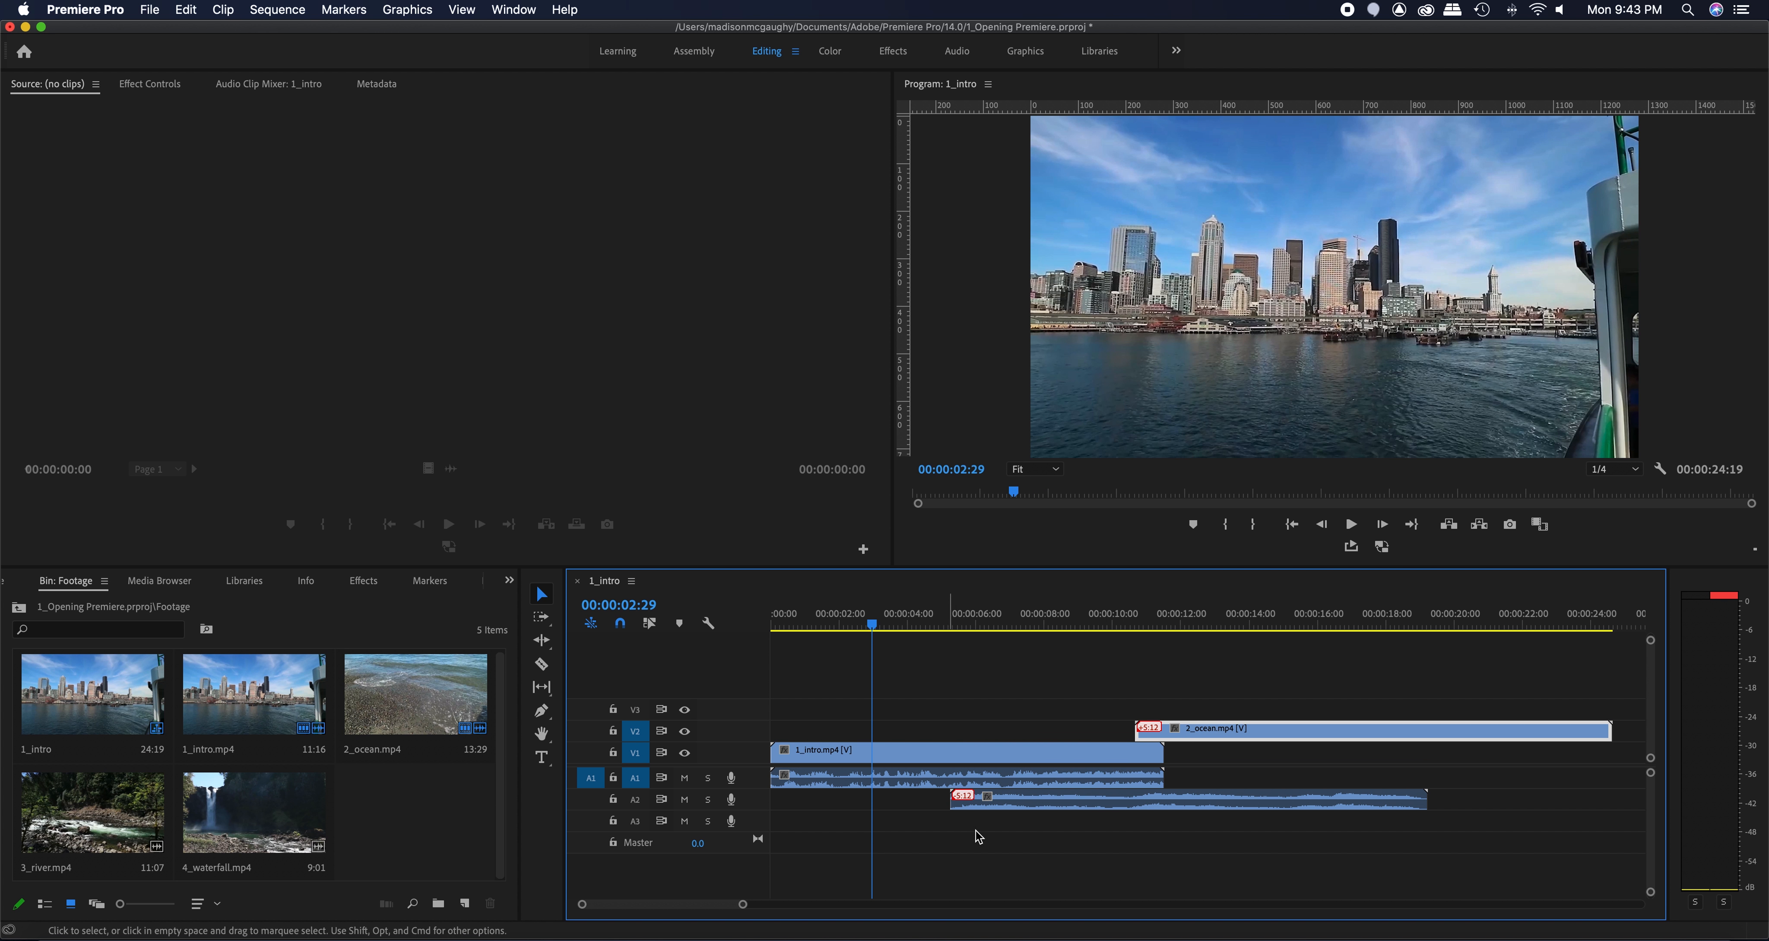
right_click(1151, 727)
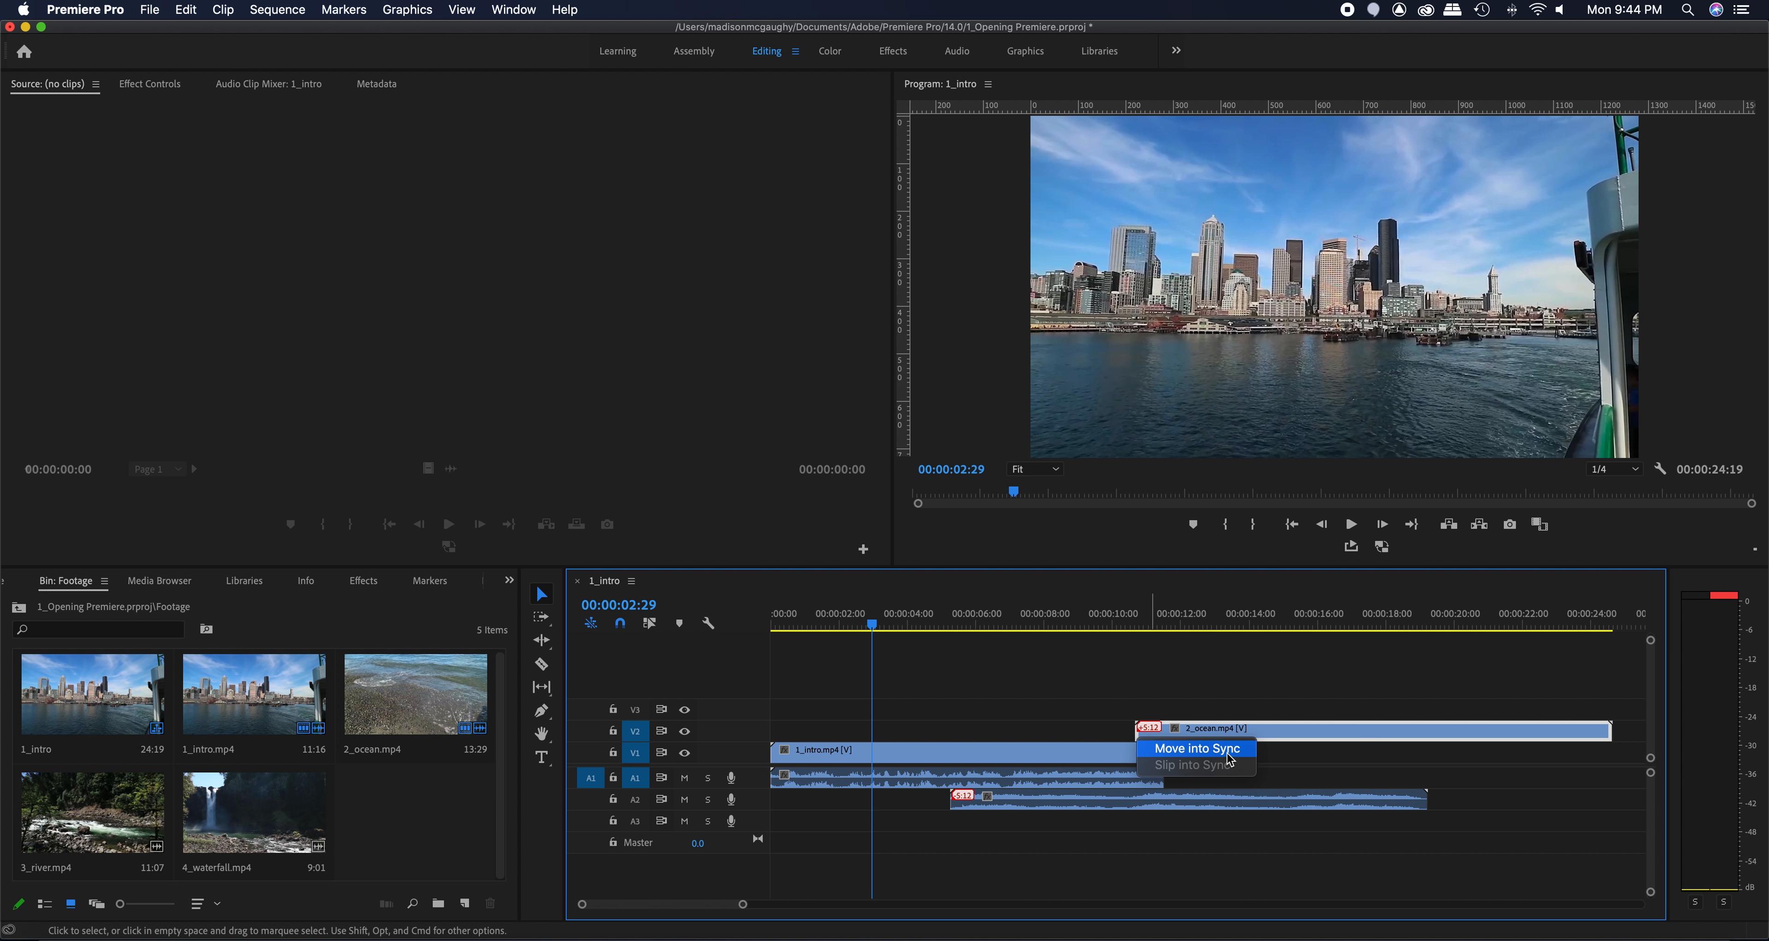
click(1229, 754)
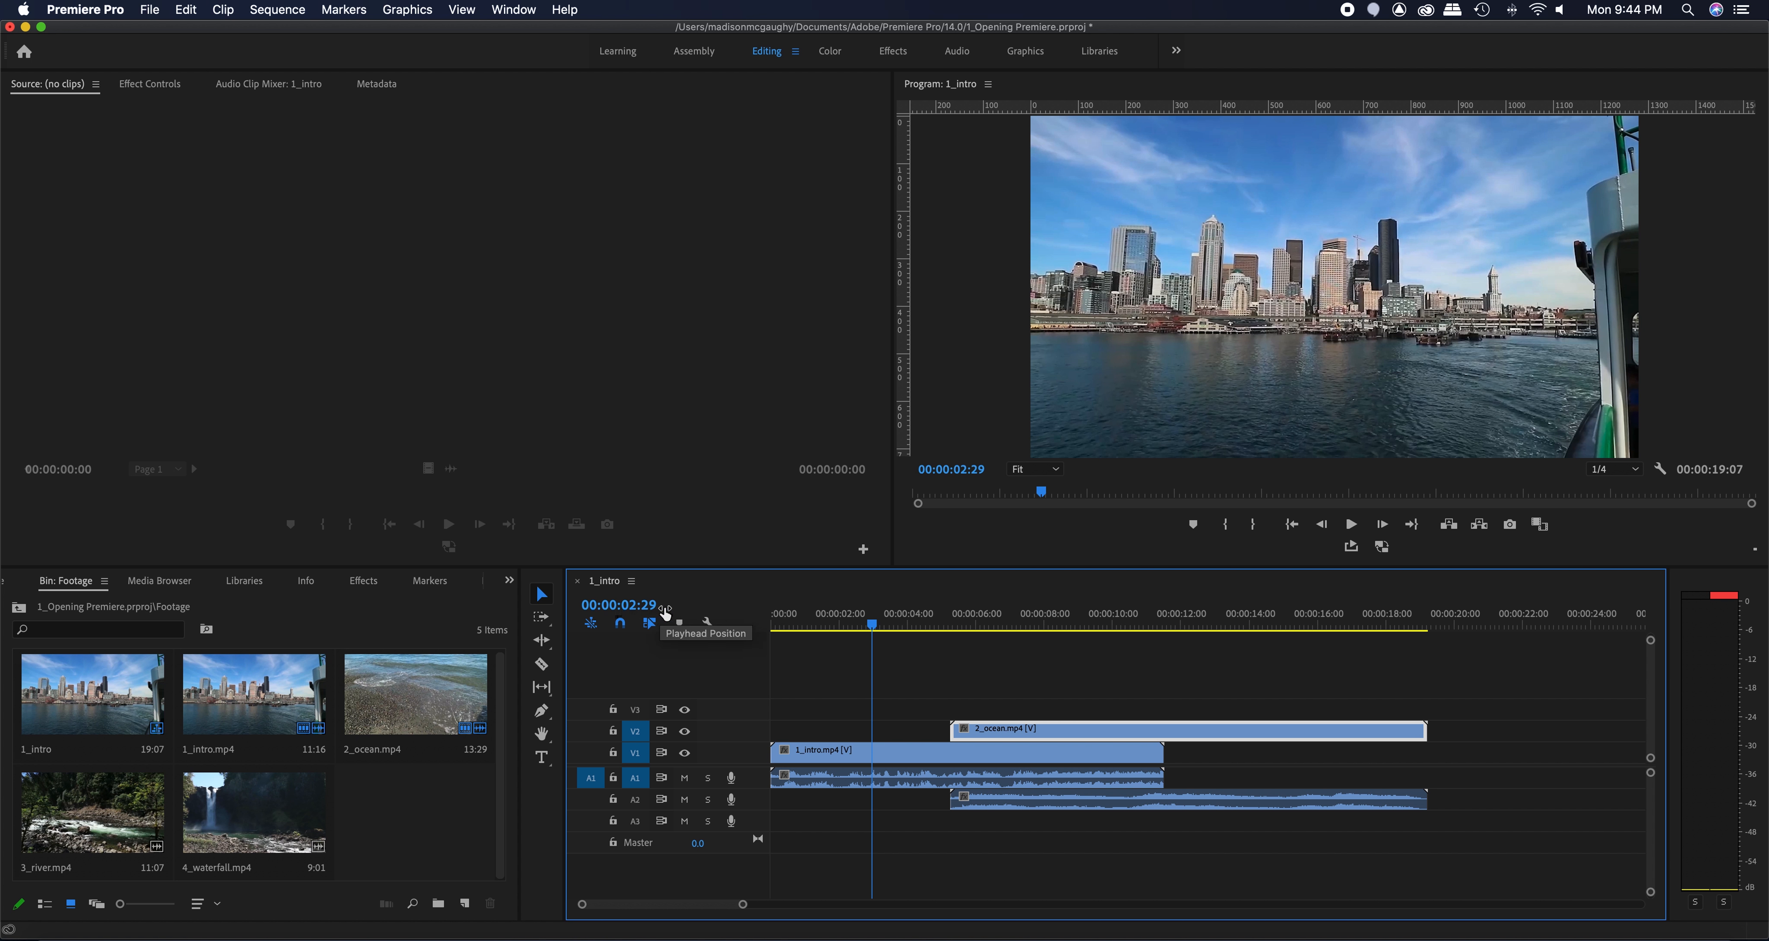
Scrub the playhead to 00:00:07:00 and adjust its timecode onward to 00:00:08:19.
drag(900, 633, 1010, 650)
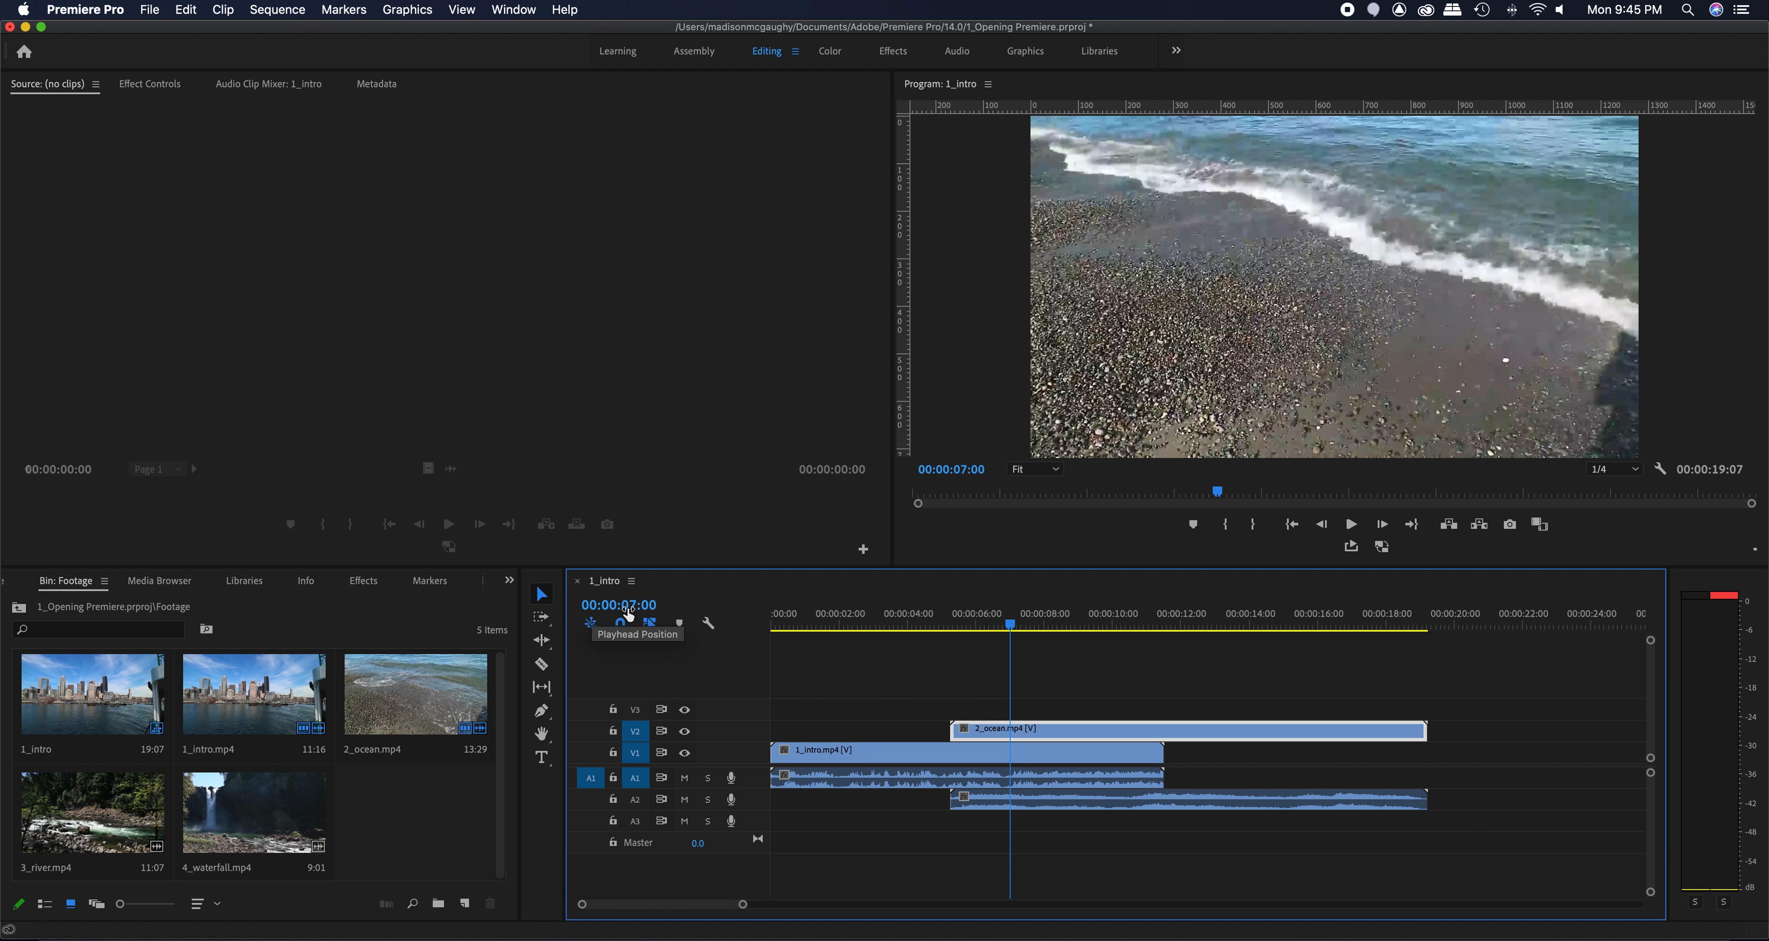
drag(651, 611, 650, 610)
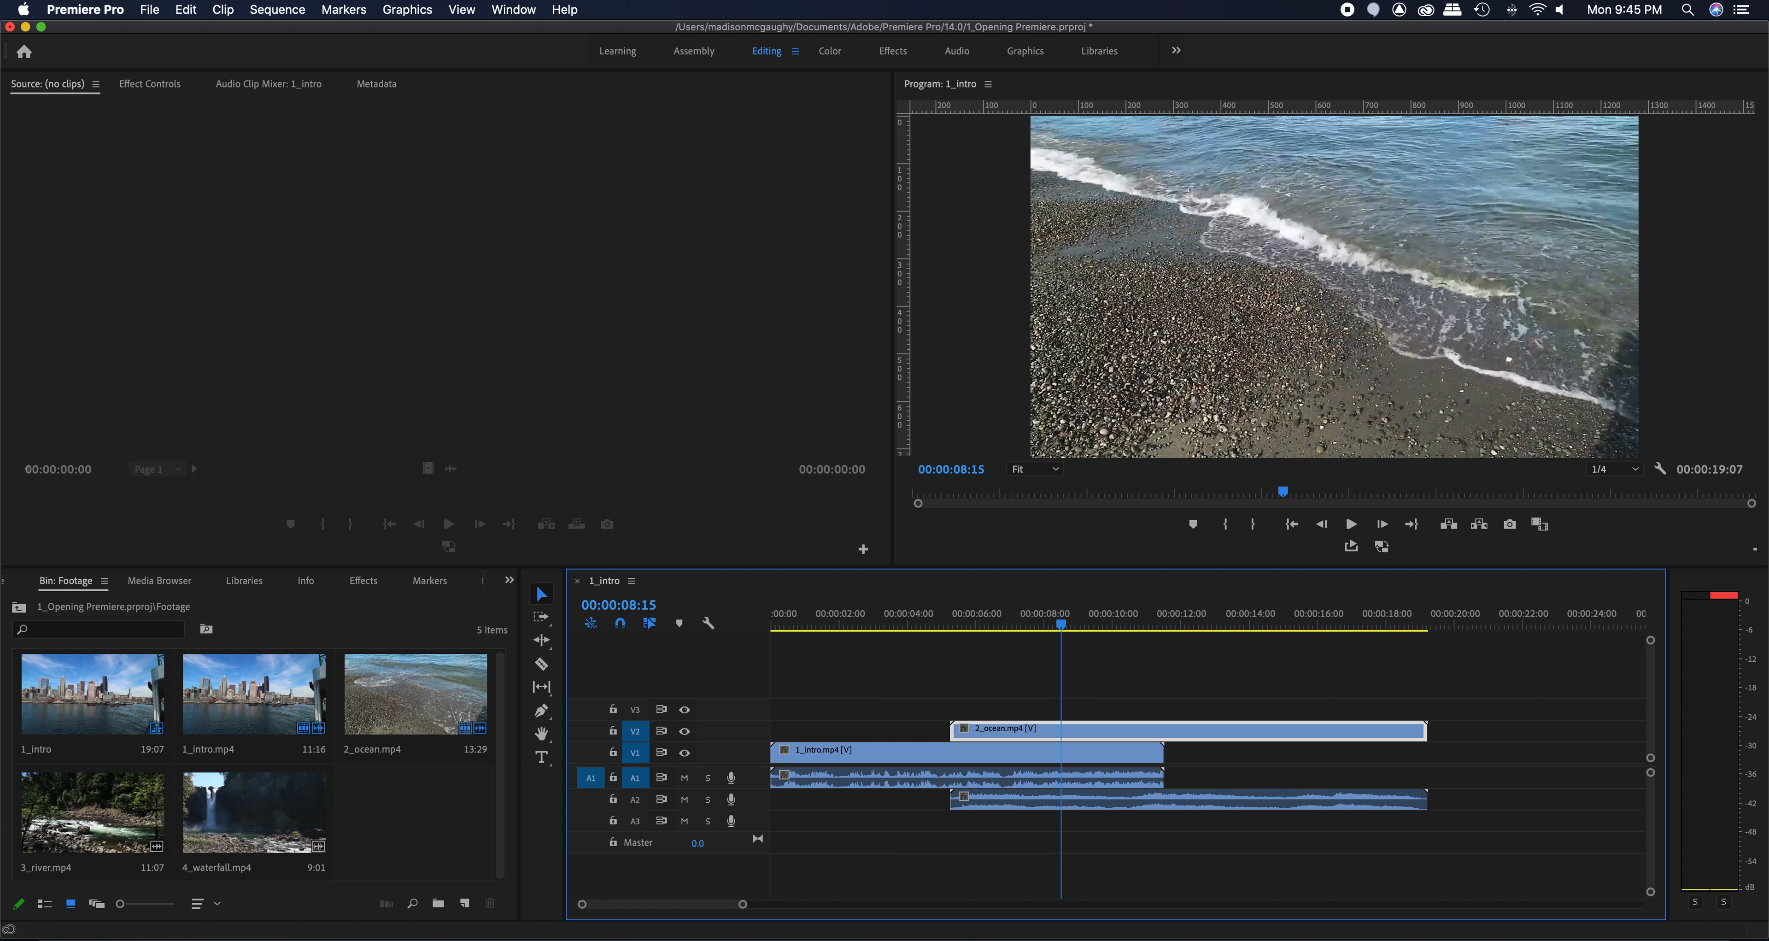
mouse_move(617, 611)
mouse_down()
mouse_move(635, 605)
mouse_move(598, 605)
mouse_move(627, 602)
mouse_up()
Set the playhead position to 00:00:05:00 by entering the timecode 500.
click(627, 602)
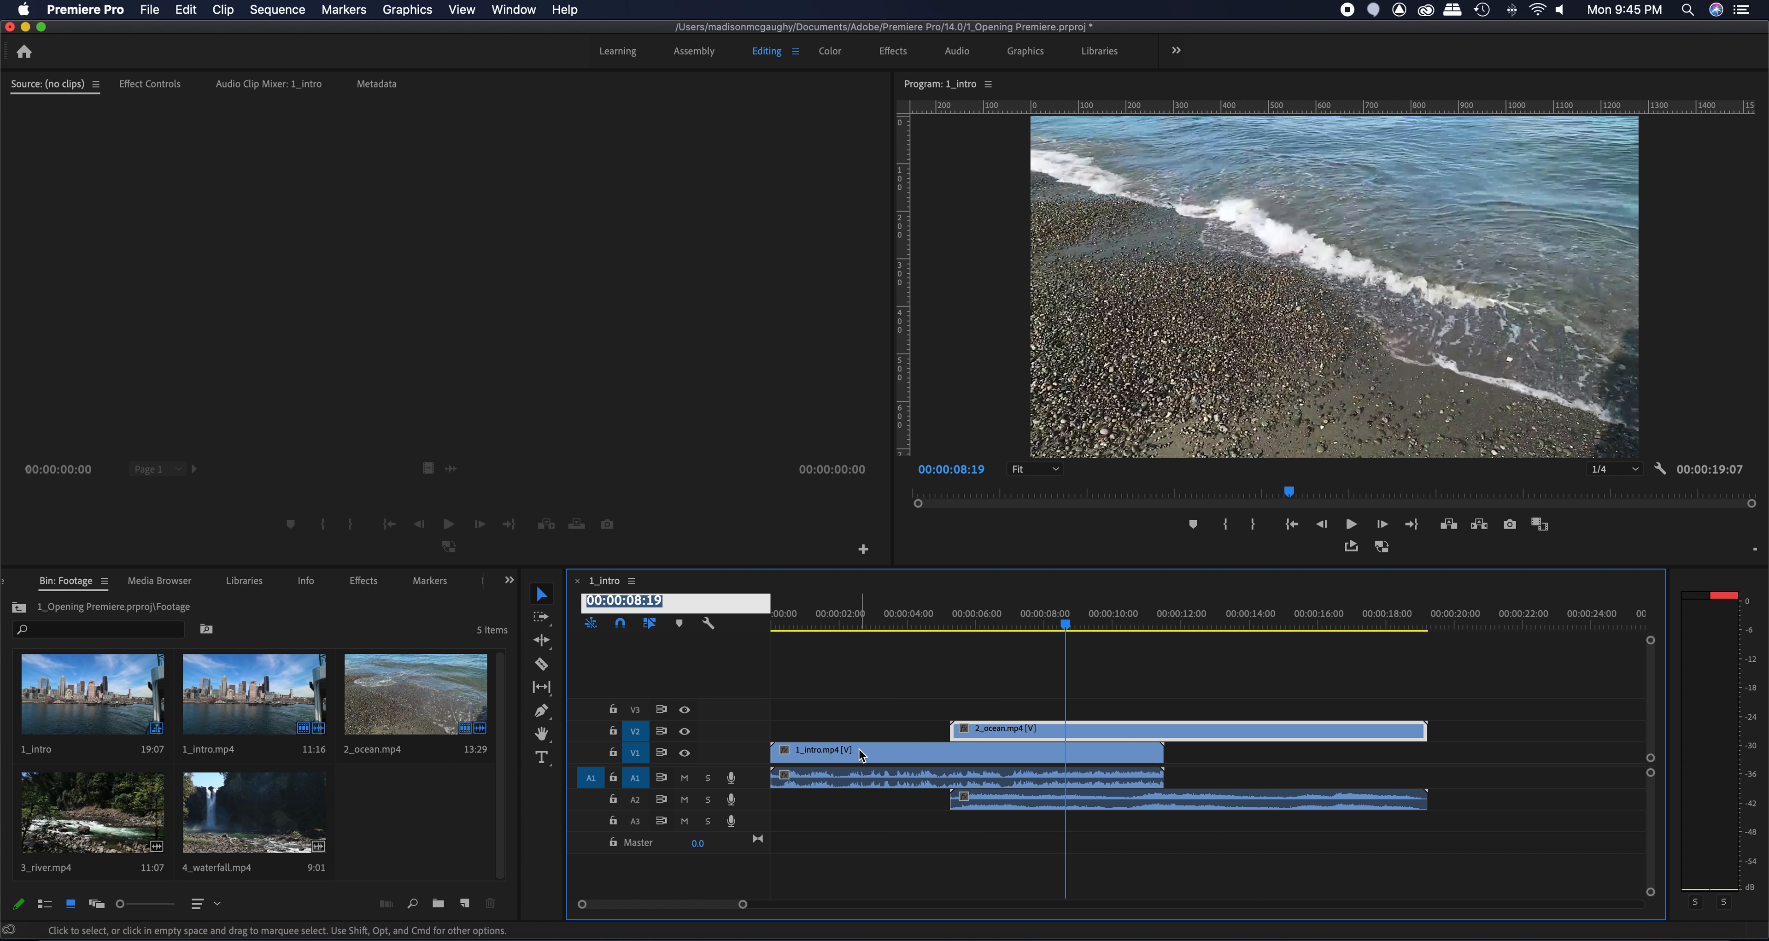
text(500)
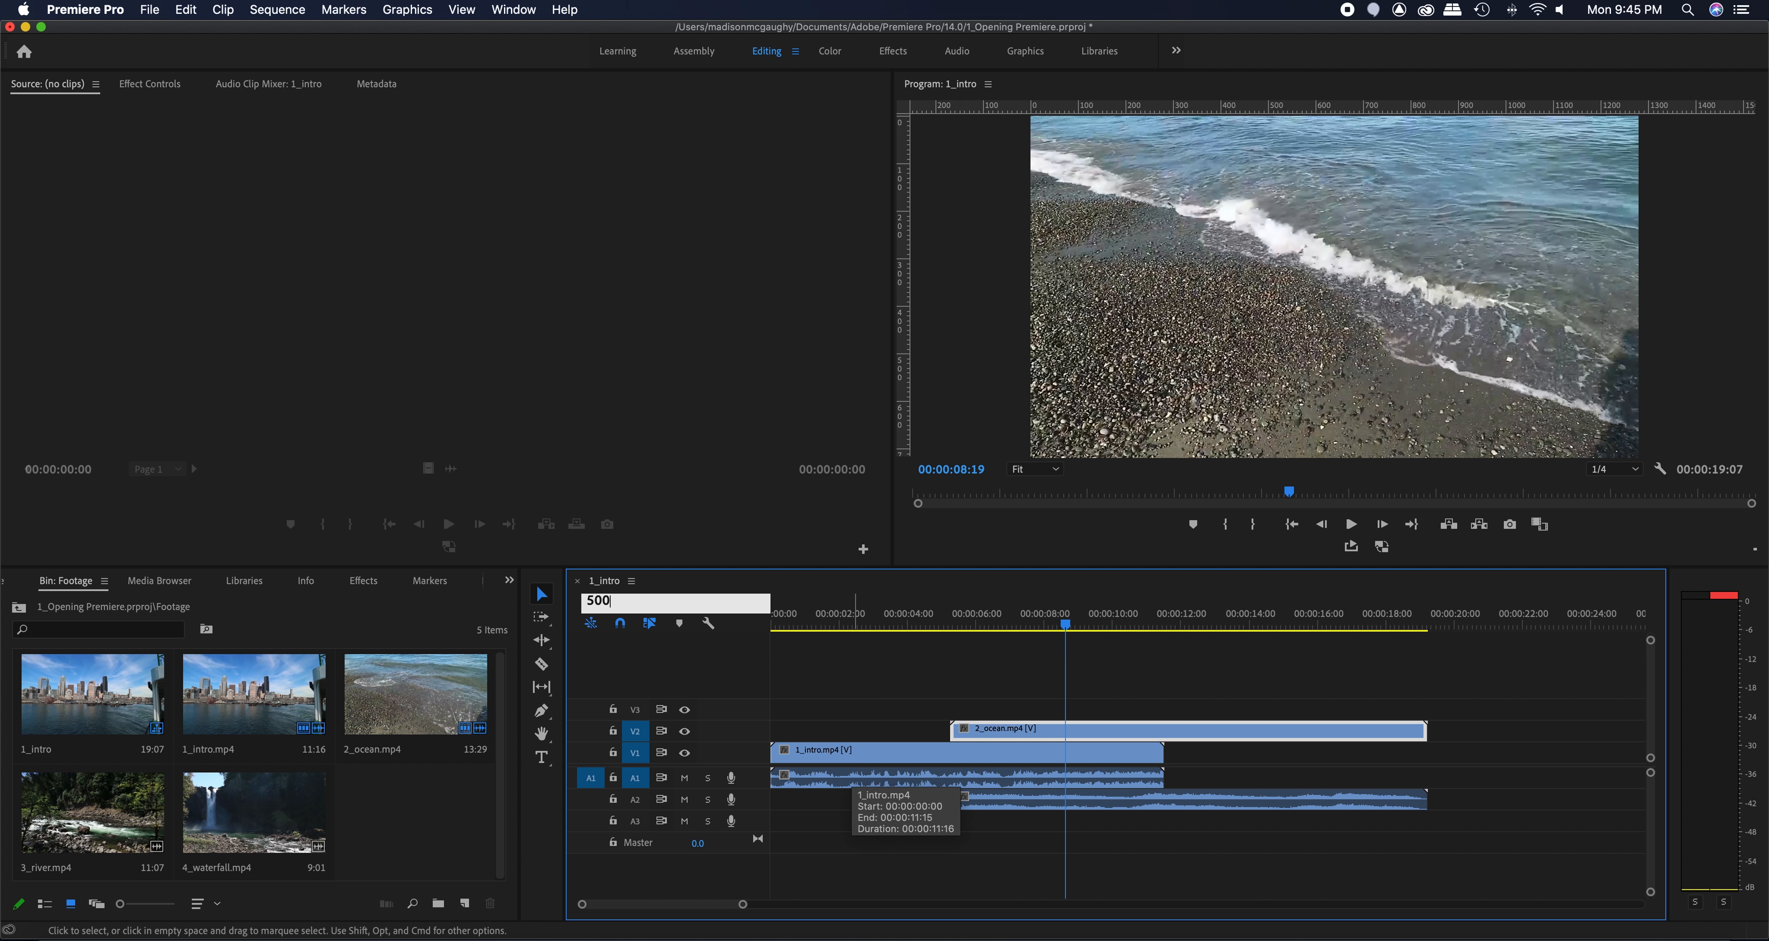
key(Return)
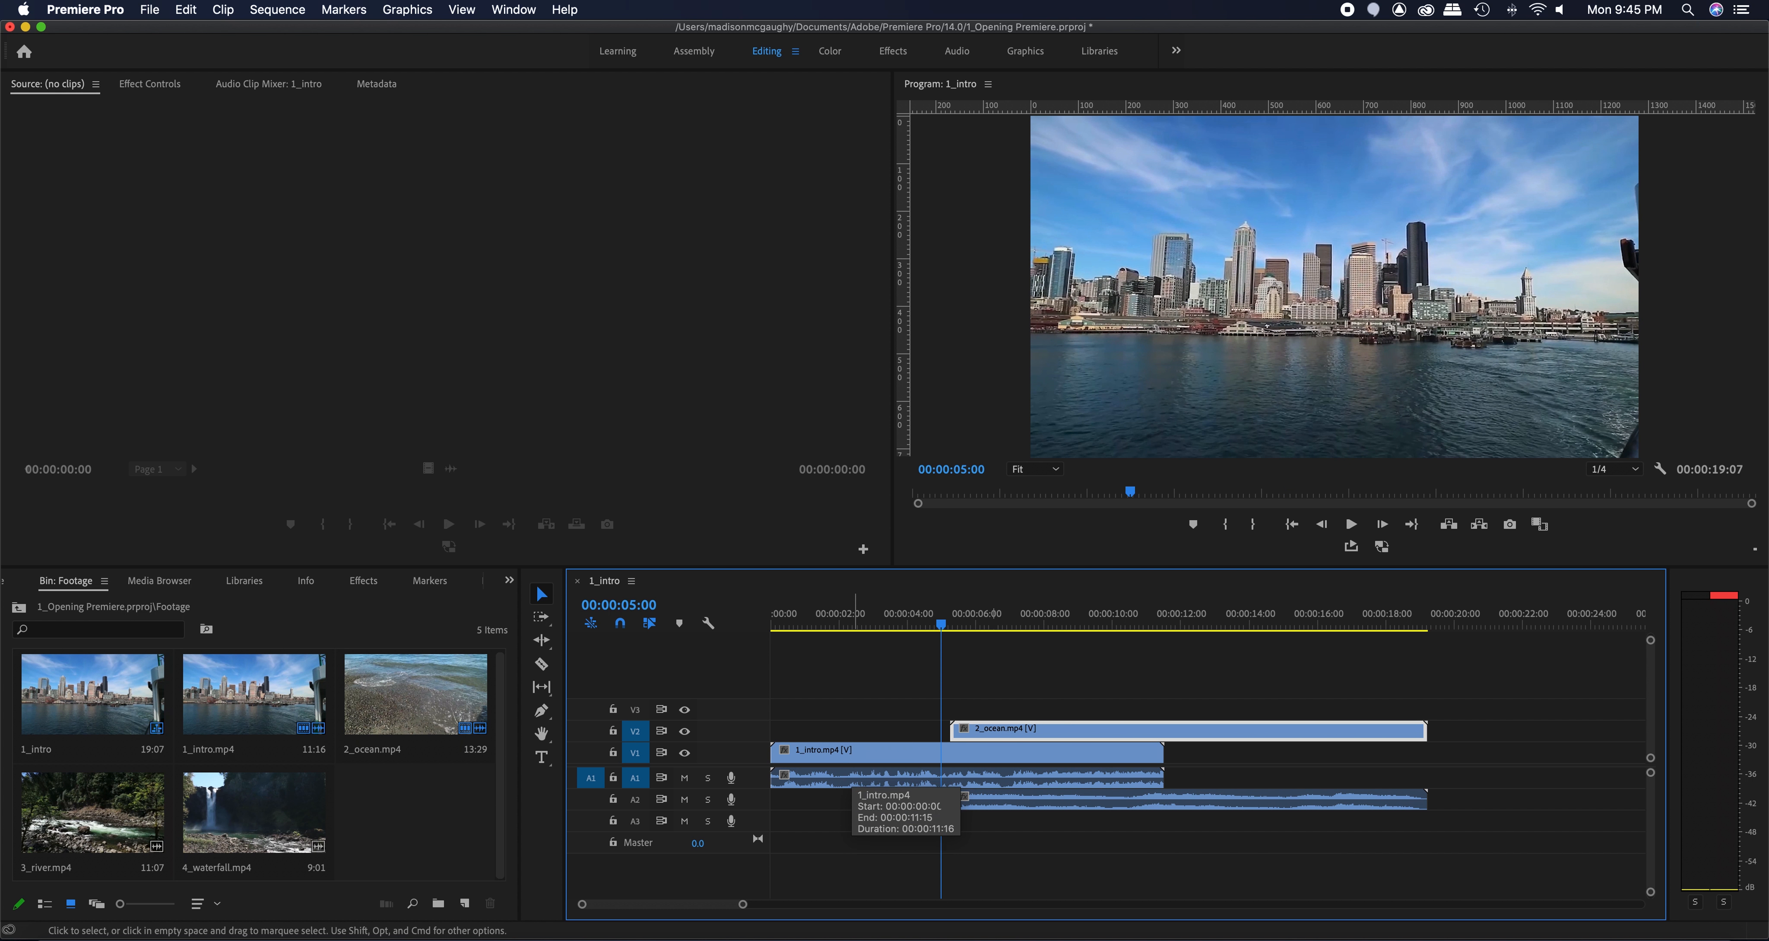
Shift the linked 2_ocean.mp4 clip along V2 to start at the 00:00:05:00 playhead, and move the playhead to 00:00:02:07.
click(1161, 732)
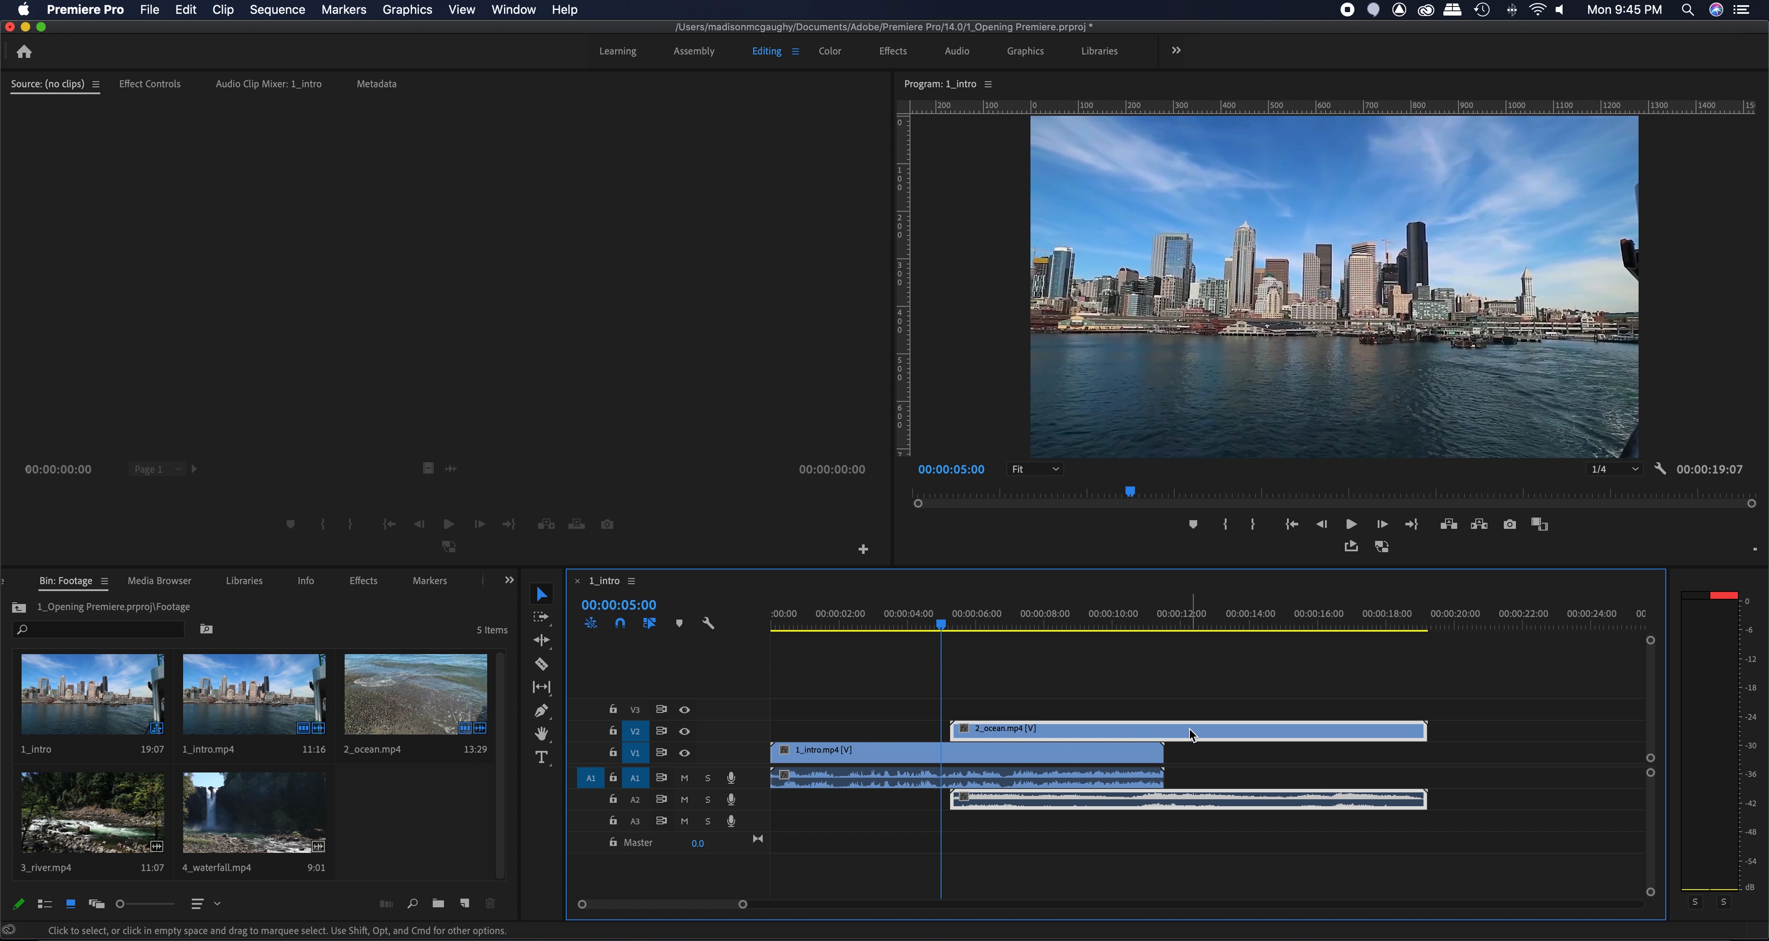
click(1183, 734)
drag(1186, 736, 1176, 736)
click(930, 626)
drag(931, 626, 849, 626)
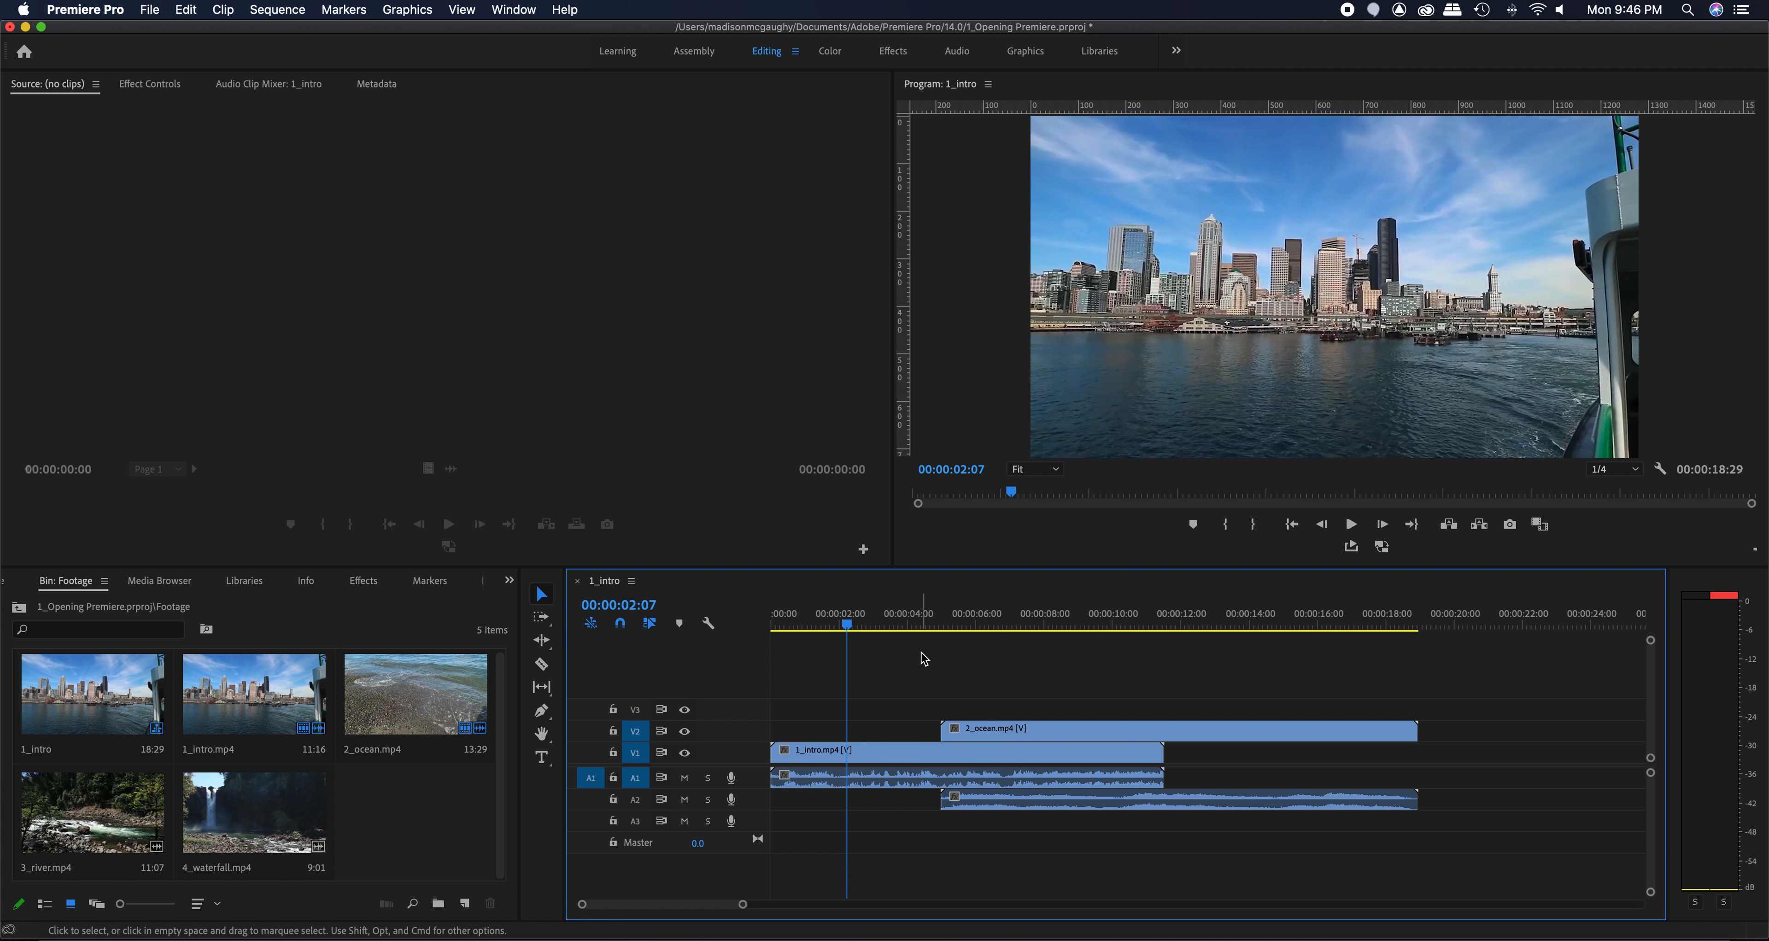